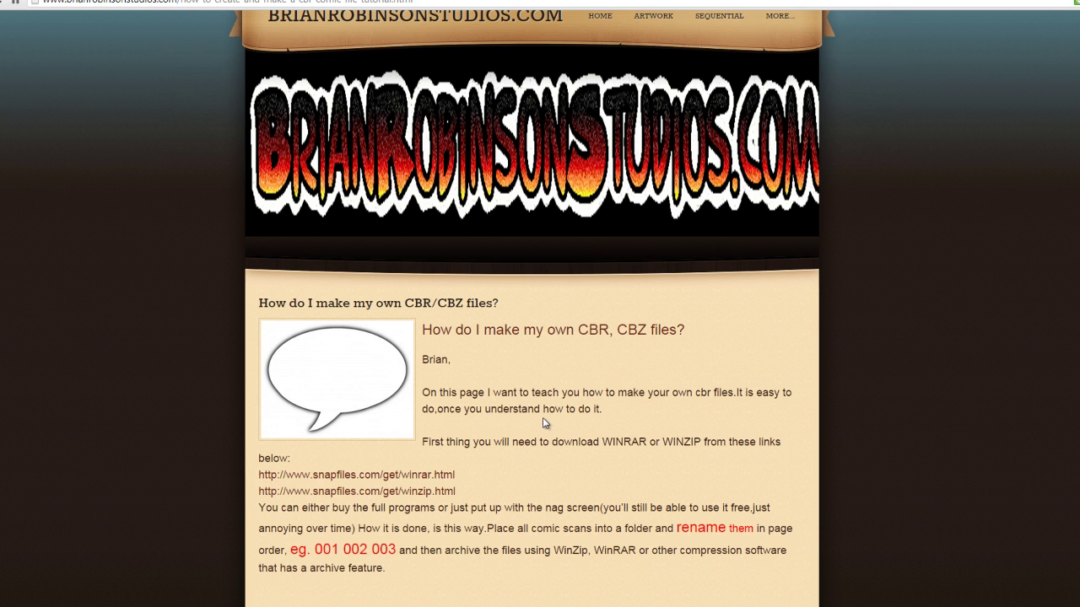
Review the web page's instructions on numbering comic scans and archiving them as CBR or CBZ files.
scroll(534, 461, down, 3)
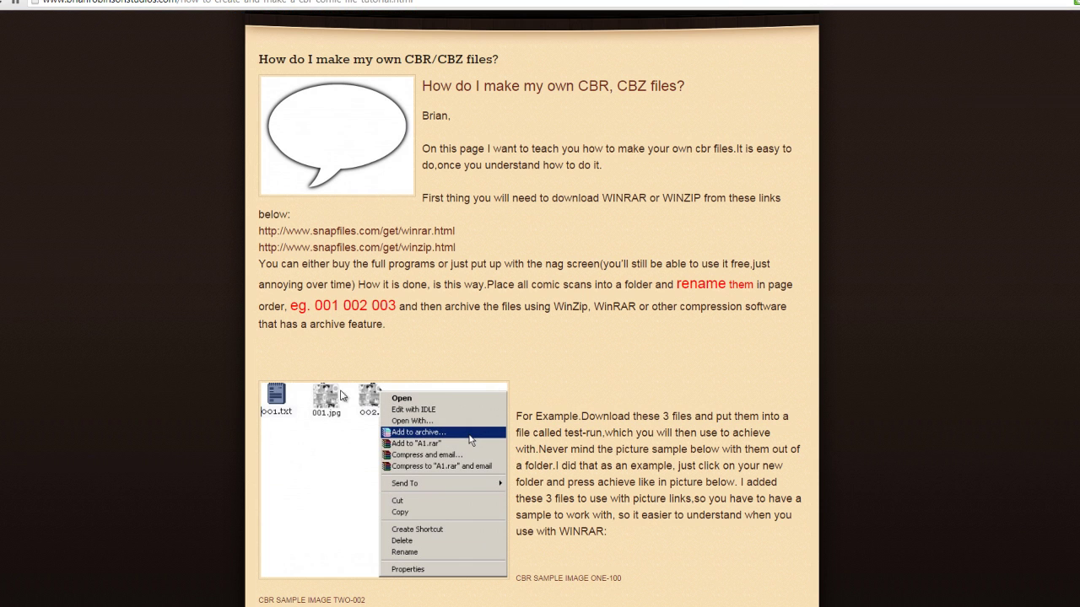
scroll(544, 350, up, 2)
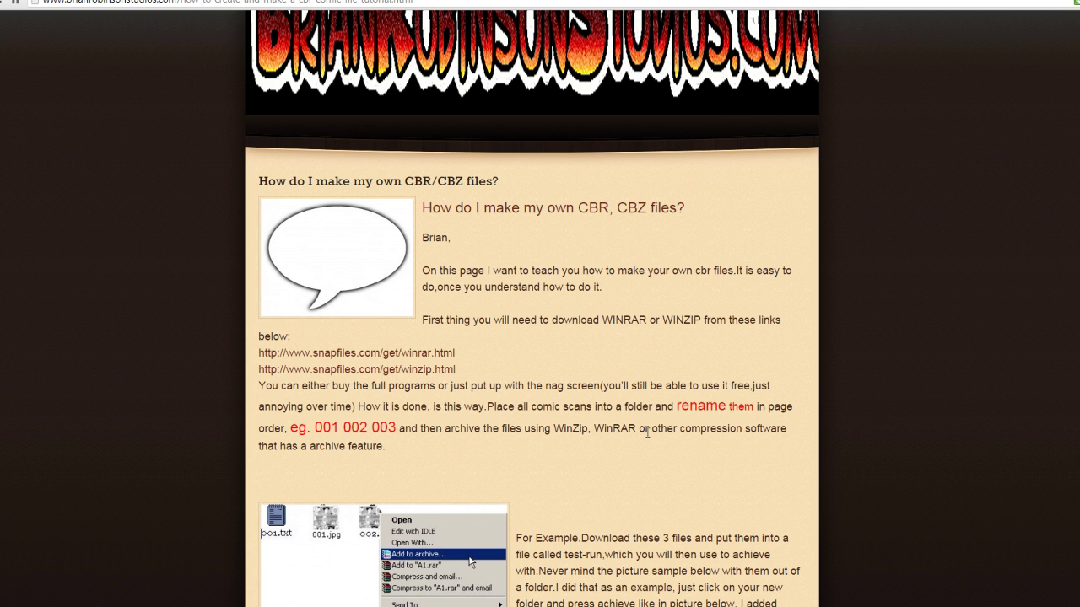
scroll(648, 431, down, 3)
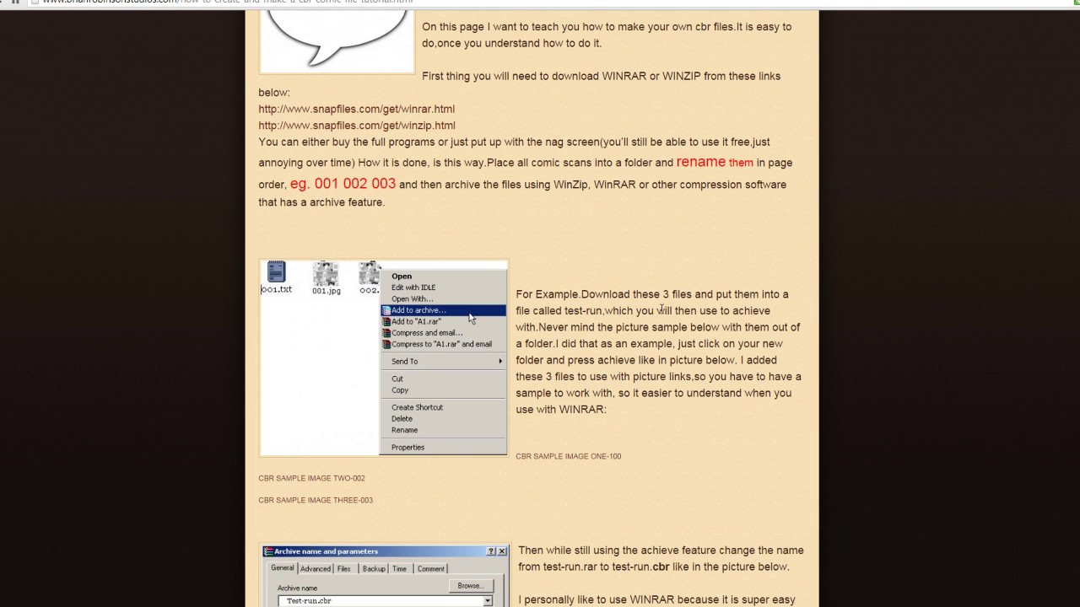
scroll(660, 311, up, 2)
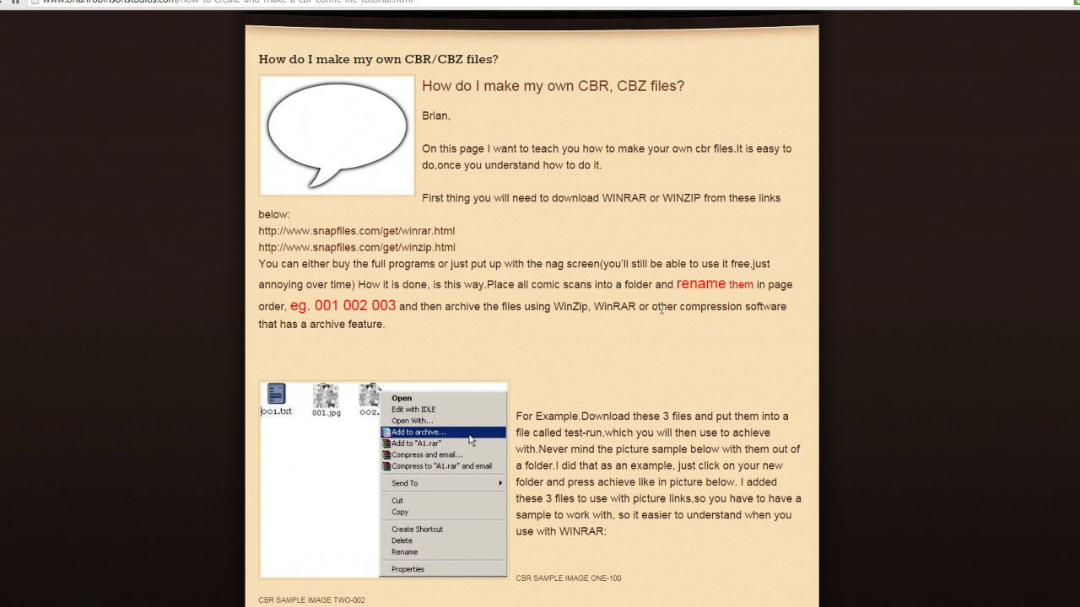
scroll(483, 316, down, 3)
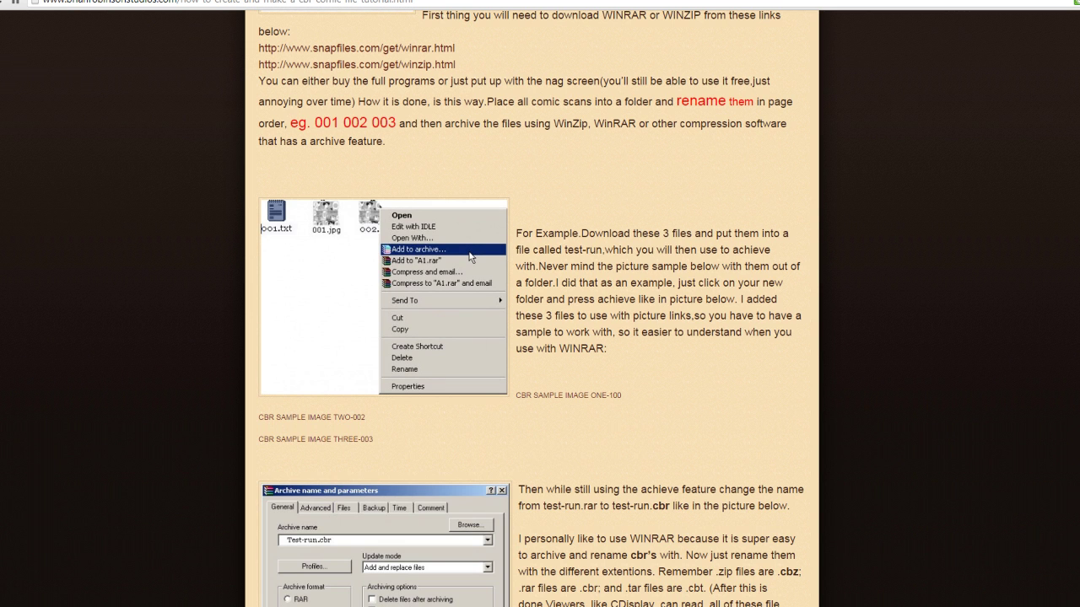
Switch to the MAKE CBR folder in Windows Explorer and check the page image names inside each of its three comic folders.
mouse_move(30, 605)
click(52, 556)
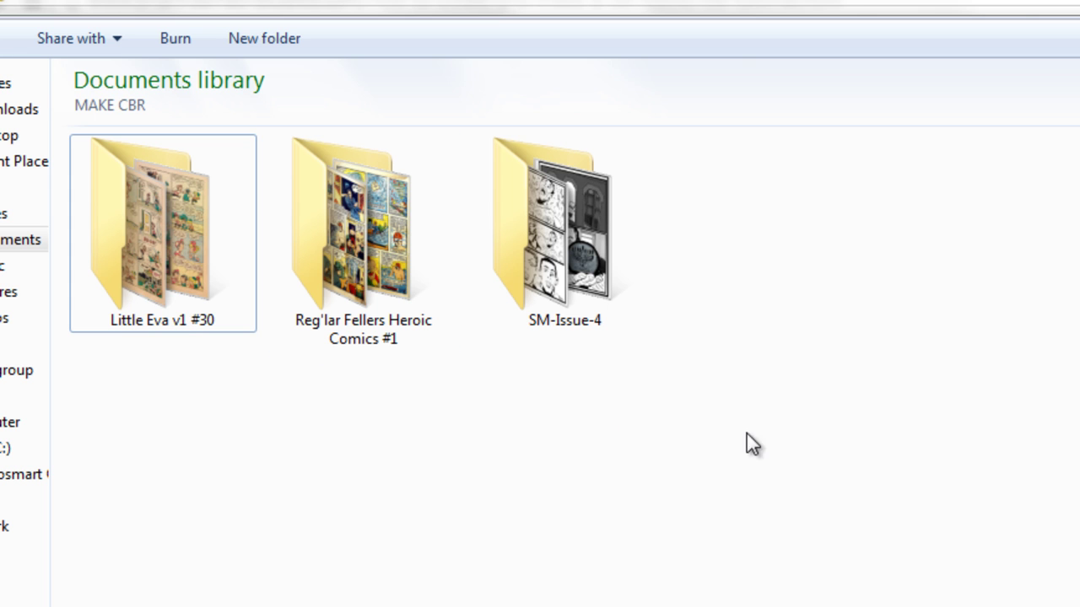
double_click(183, 287)
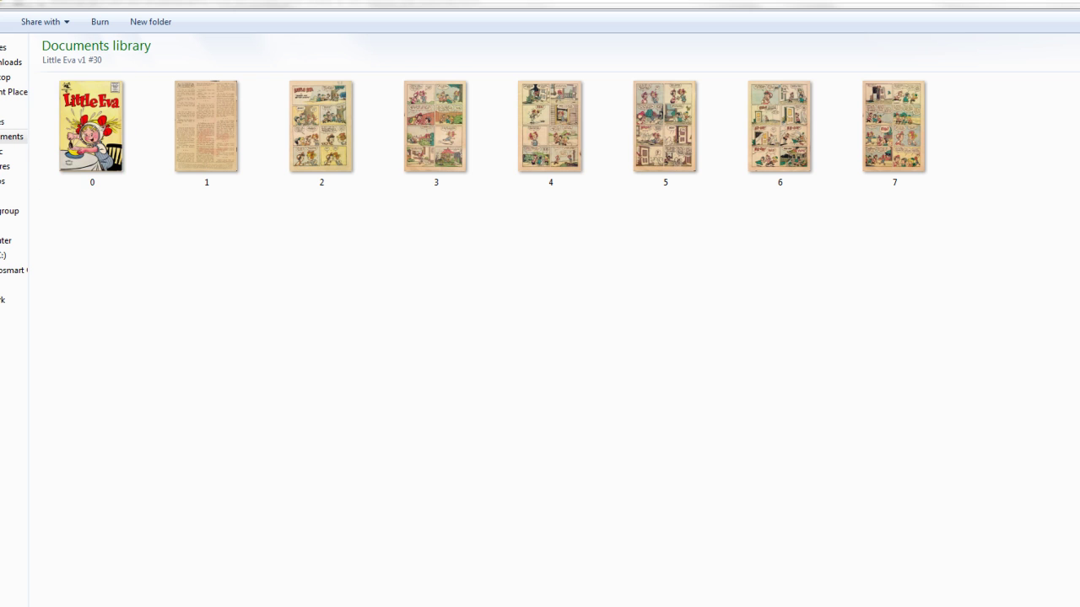
key(BackSpace)
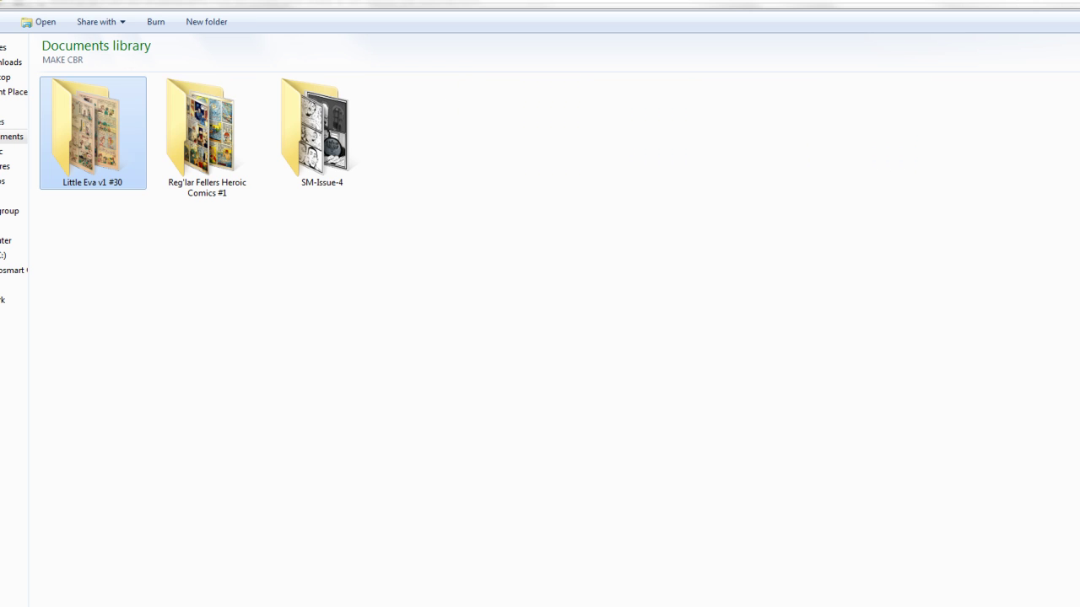
double_click(204, 142)
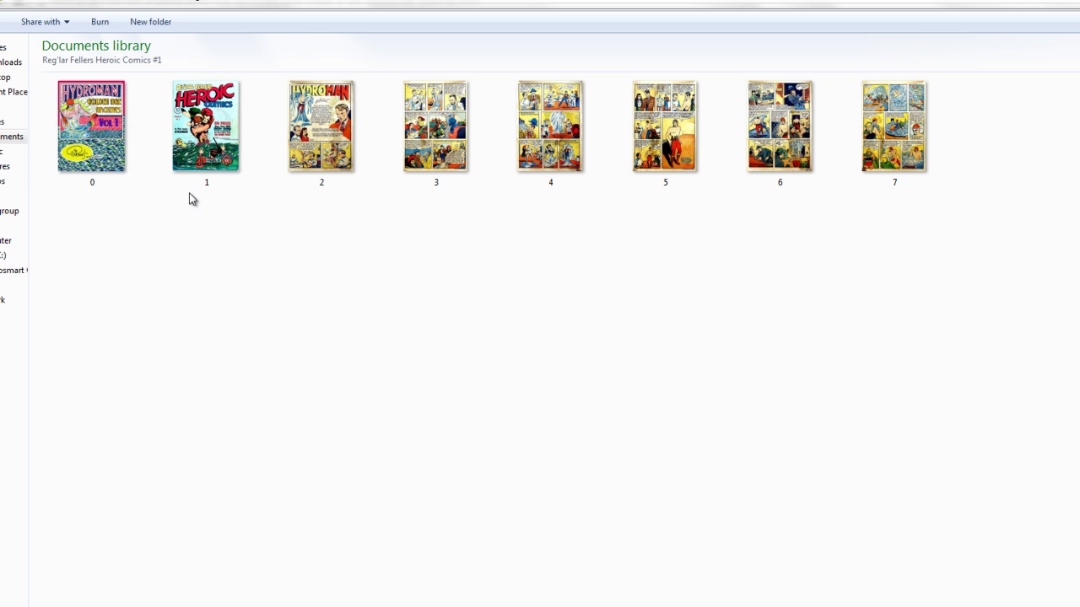
key(BackSpace)
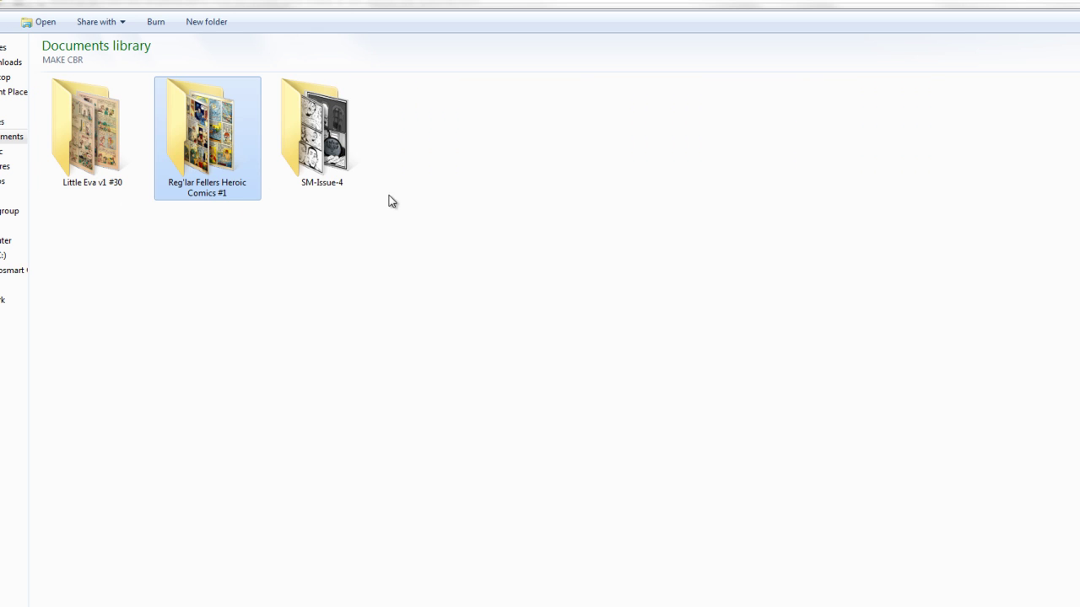
double_click(316, 156)
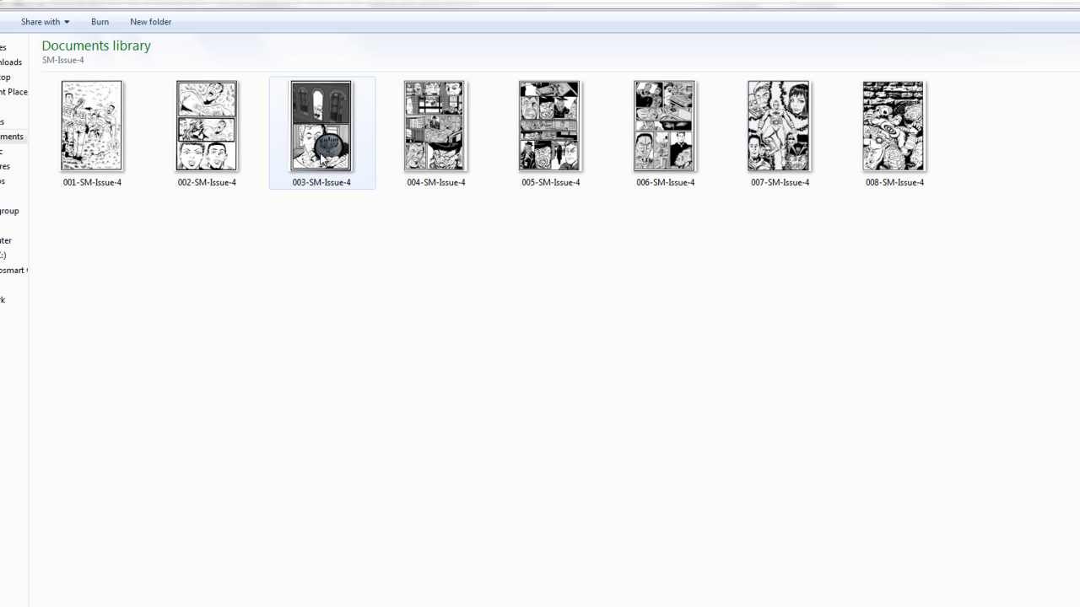
click(296, 184)
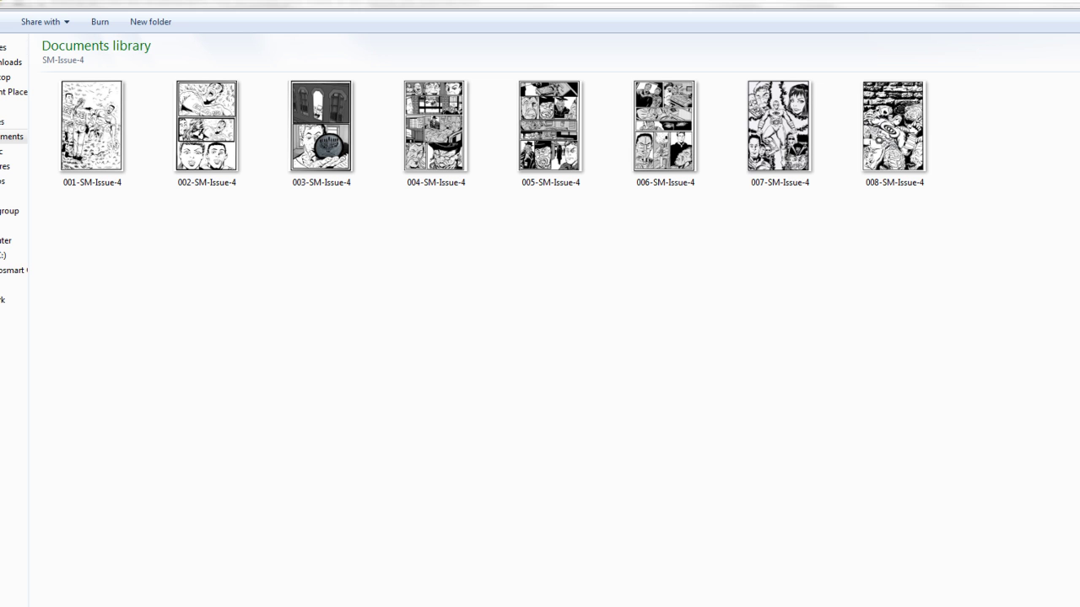
click(7, 4)
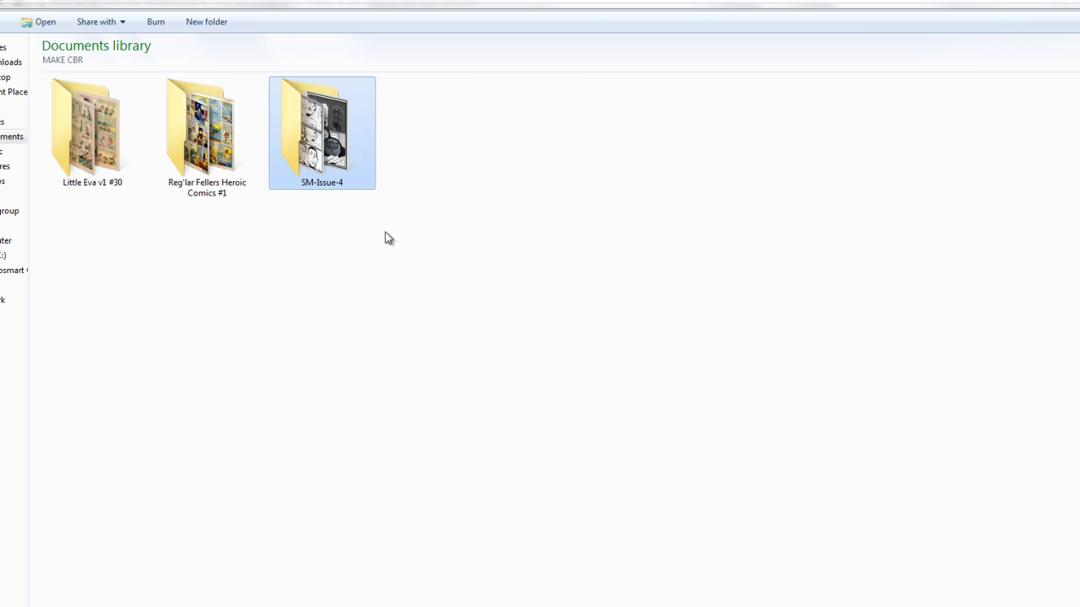
Archive the Little Eva v1 #30 folder with WinRAR, naming the archive Little Eva v1 #30.cbr.
right_click(95, 156)
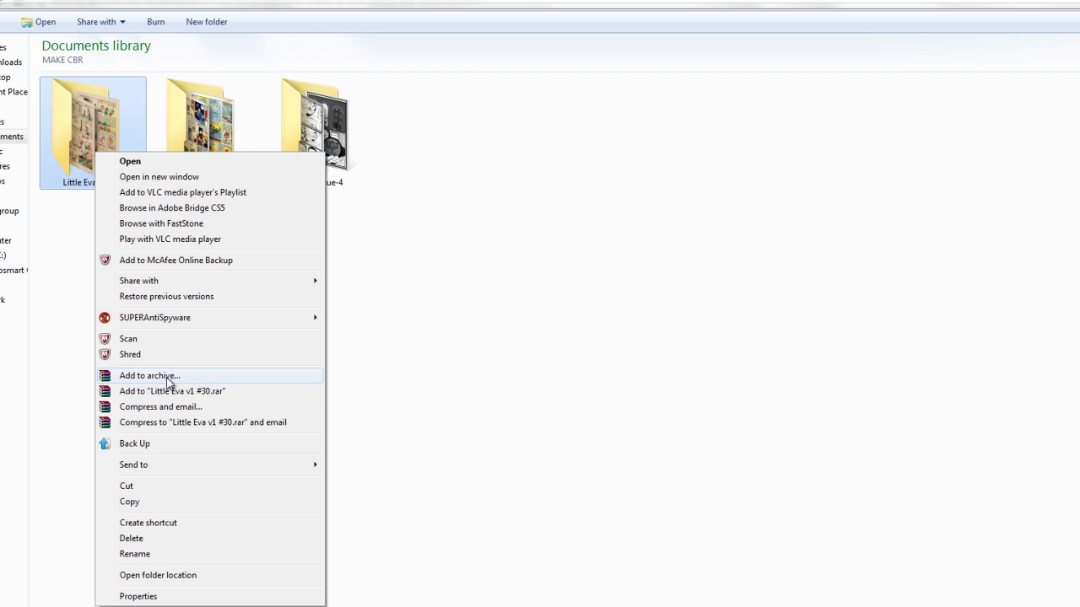
click(166, 381)
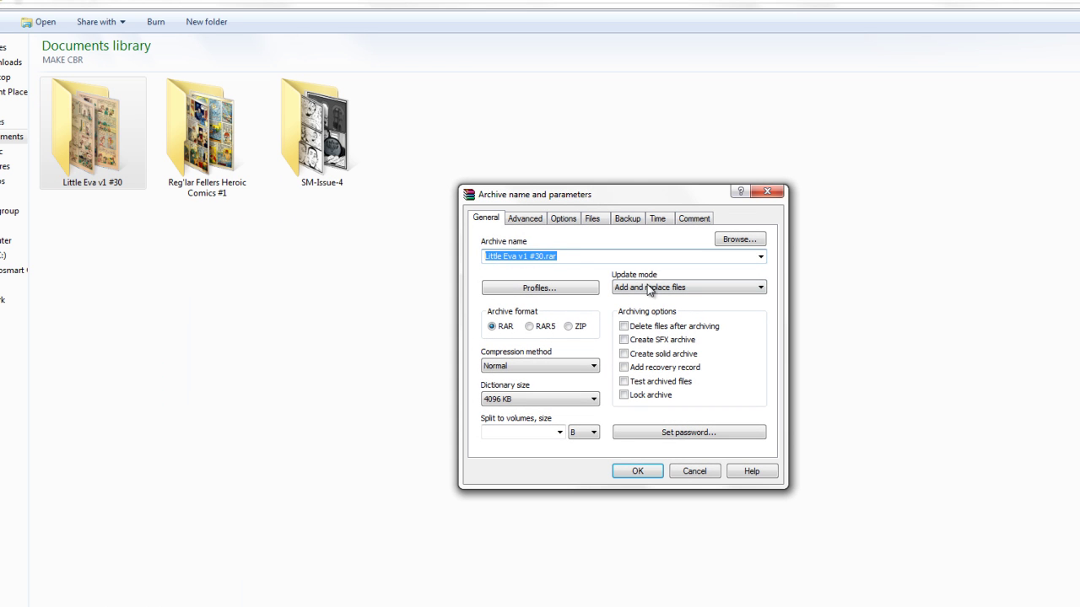
click(562, 261)
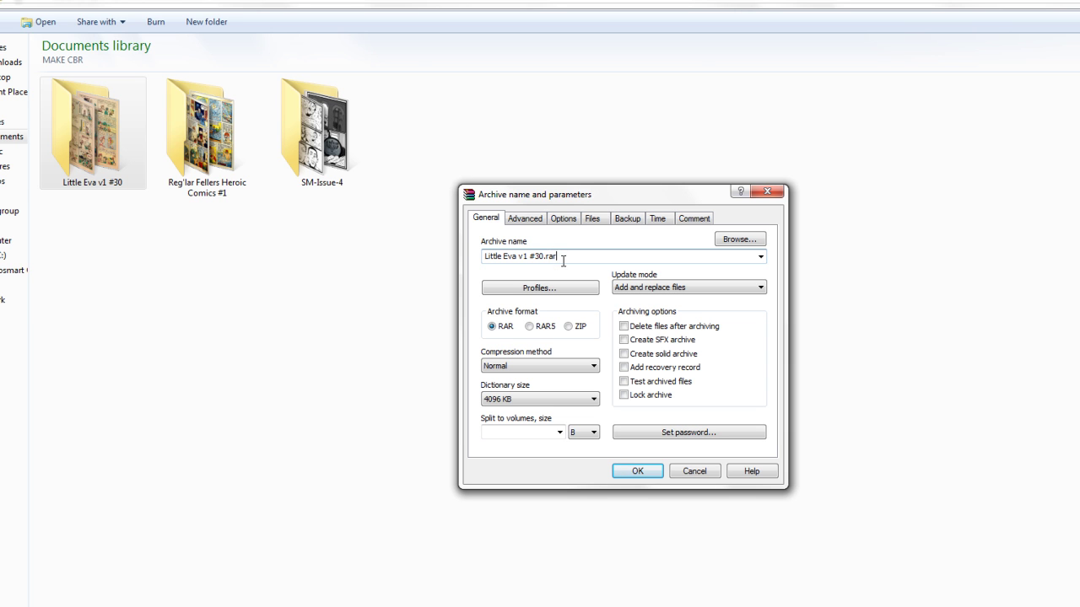
key(BackSpace)
key(BackSpace)
text(cbr)
click(639, 472)
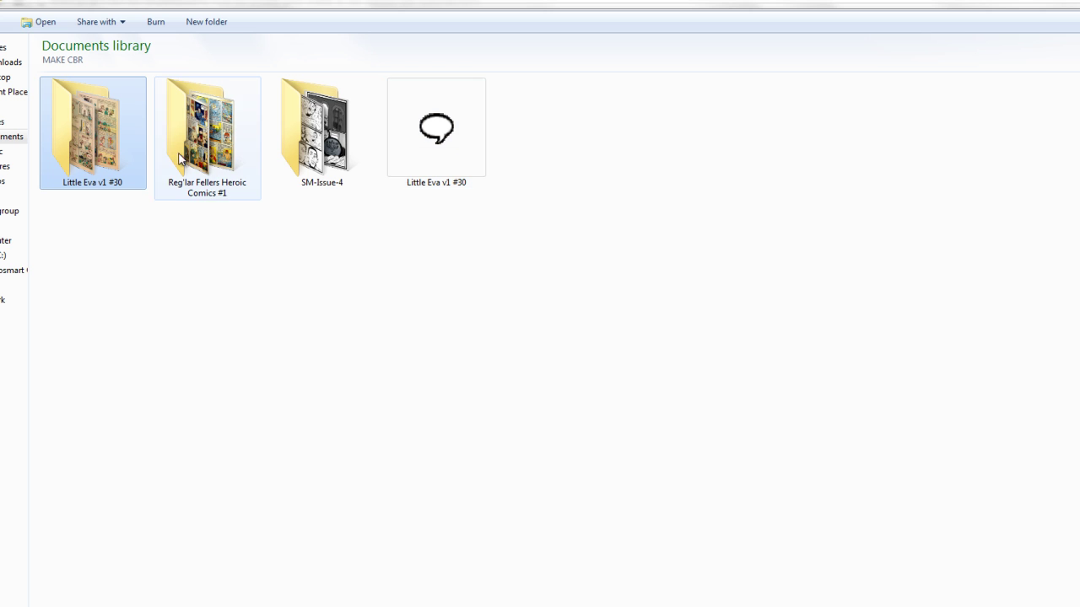
Archive the Reg'lar Fellers Heroic Comics #1 folder with WinRAR as Reg'lar Fellers Heroic Comics #1.cbr.
right_click(214, 158)
click(289, 384)
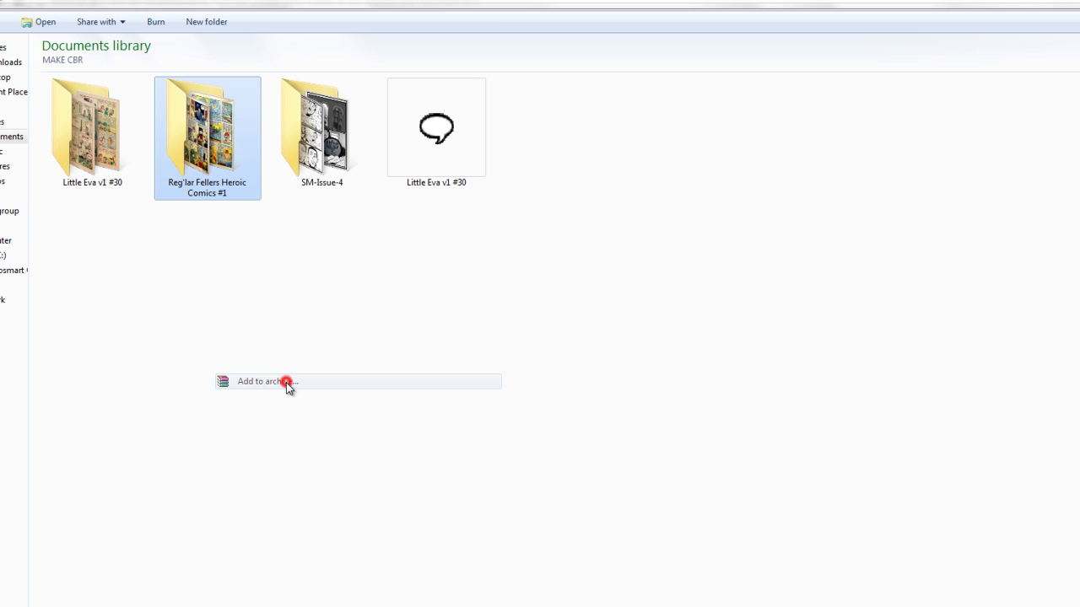
click(616, 257)
key(BackSpace)
key(BackSpace)
text(cbr)
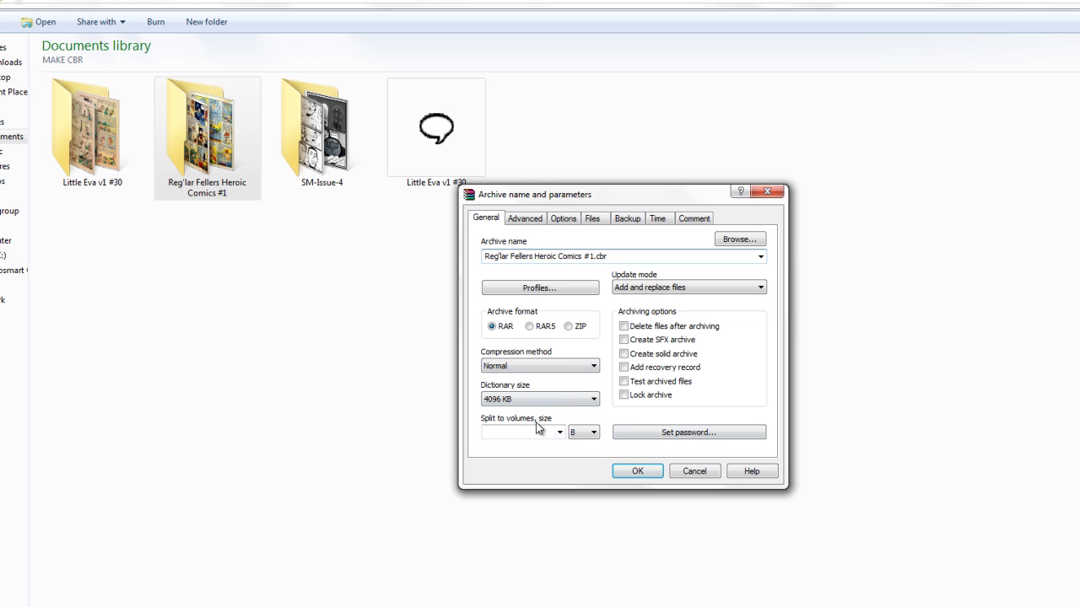
click(639, 472)
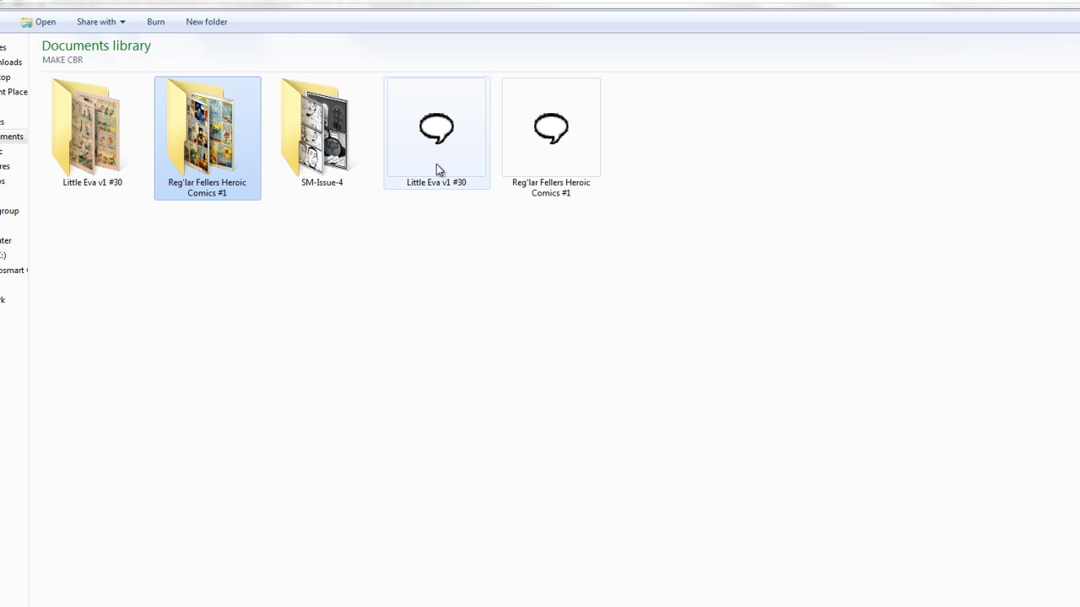
Archive the SM-Issue-4 folder with WinRAR, naming the archive SM-Issue-4.cbr.
mouse_move(436, 165)
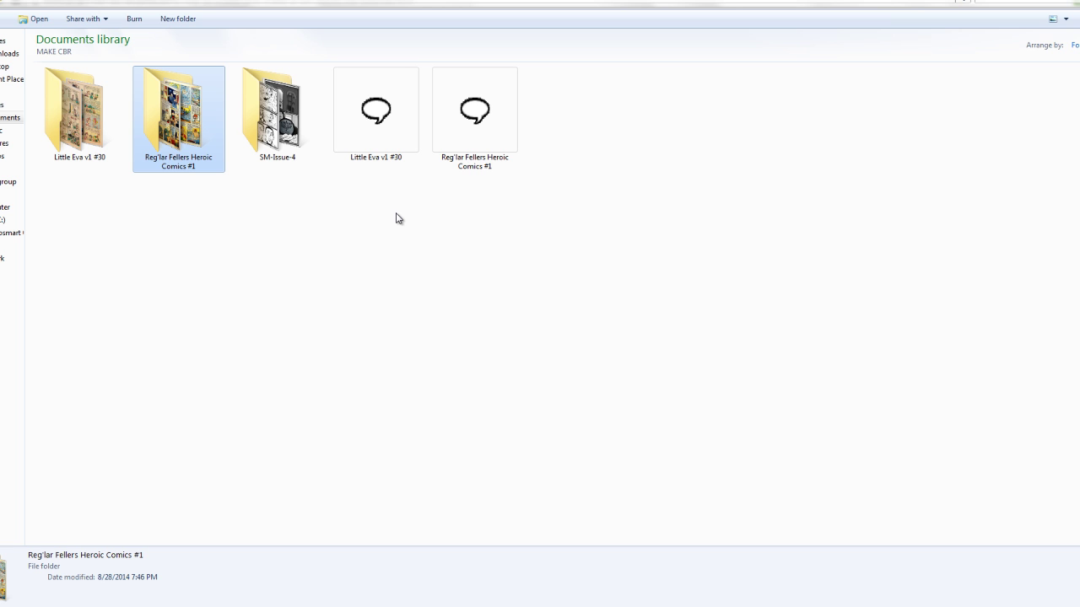
right_click(297, 129)
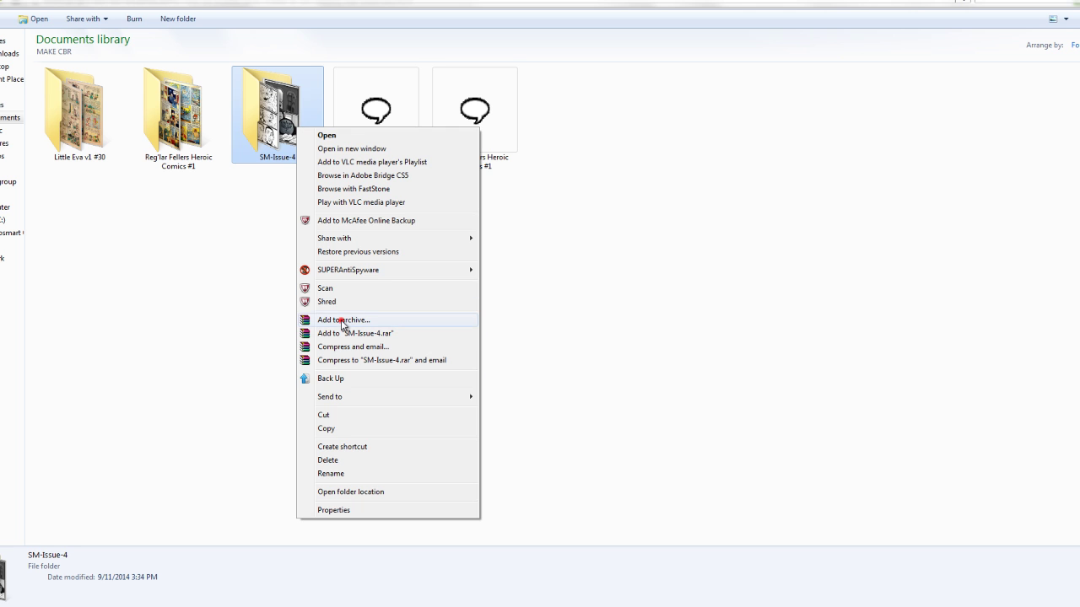
click(342, 319)
click(479, 220)
key(BackSpace)
key(BackSpace)
key(BackSpace)
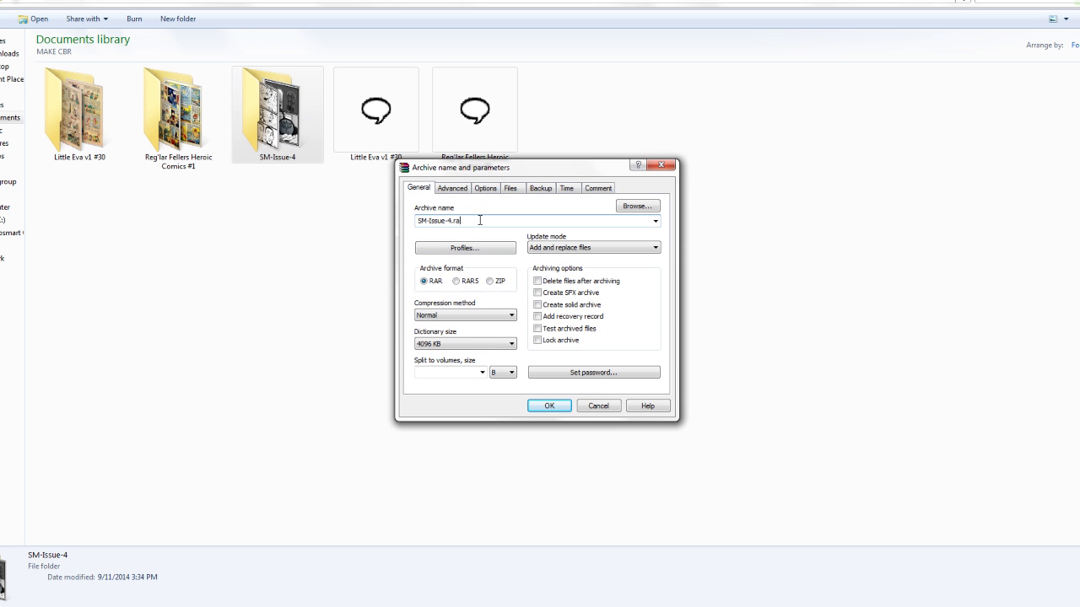
text(cbr)
click(549, 406)
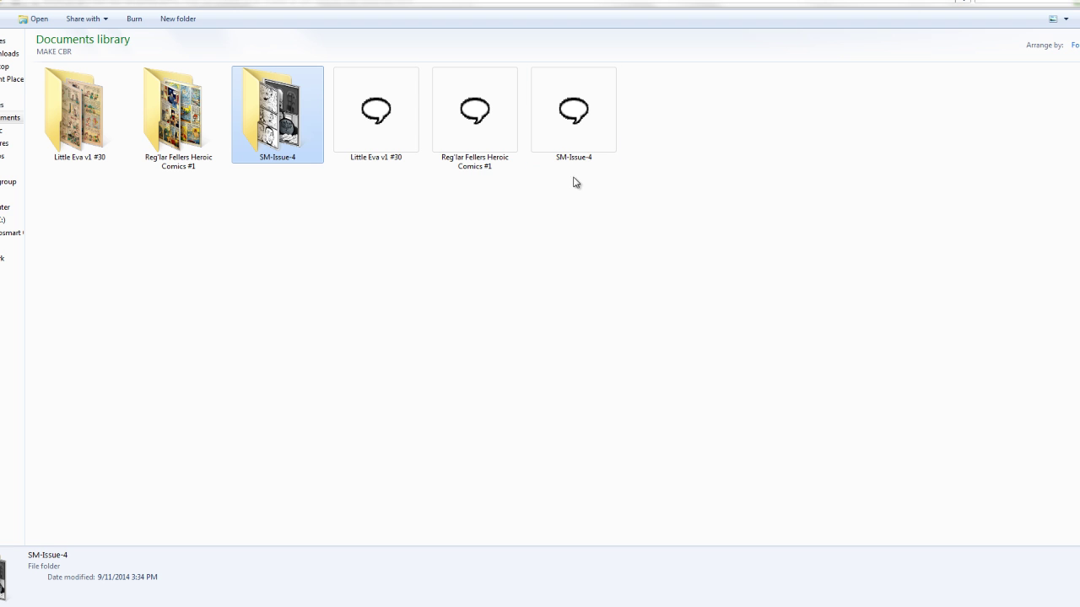
Open the Little Eva v1 #30 comic archive, page through it from the cover onward, and exit the comic viewer.
double_click(372, 135)
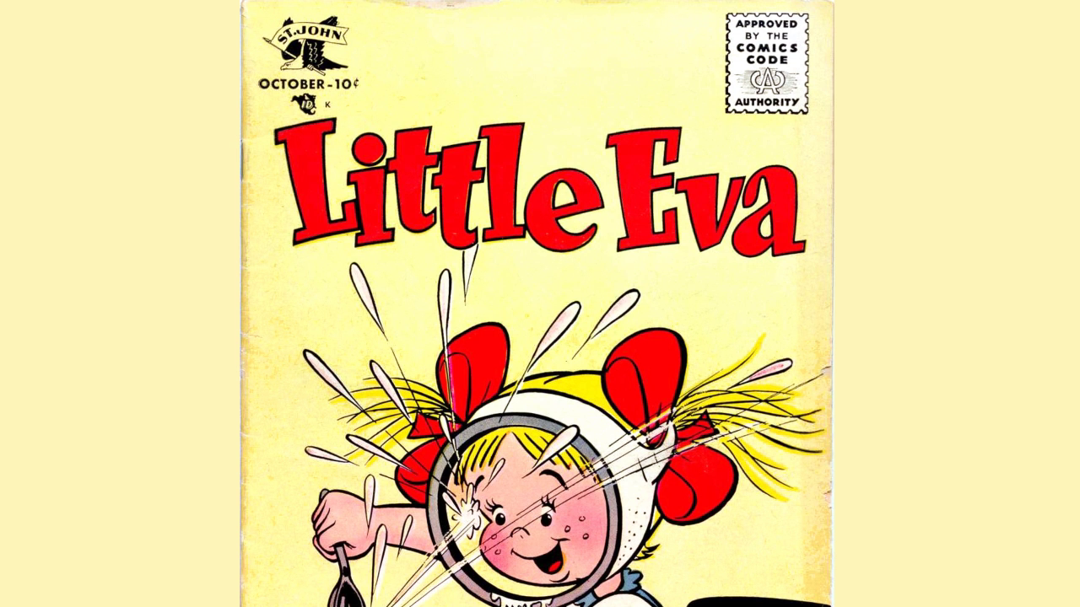
scroll(536, 303, down, 3)
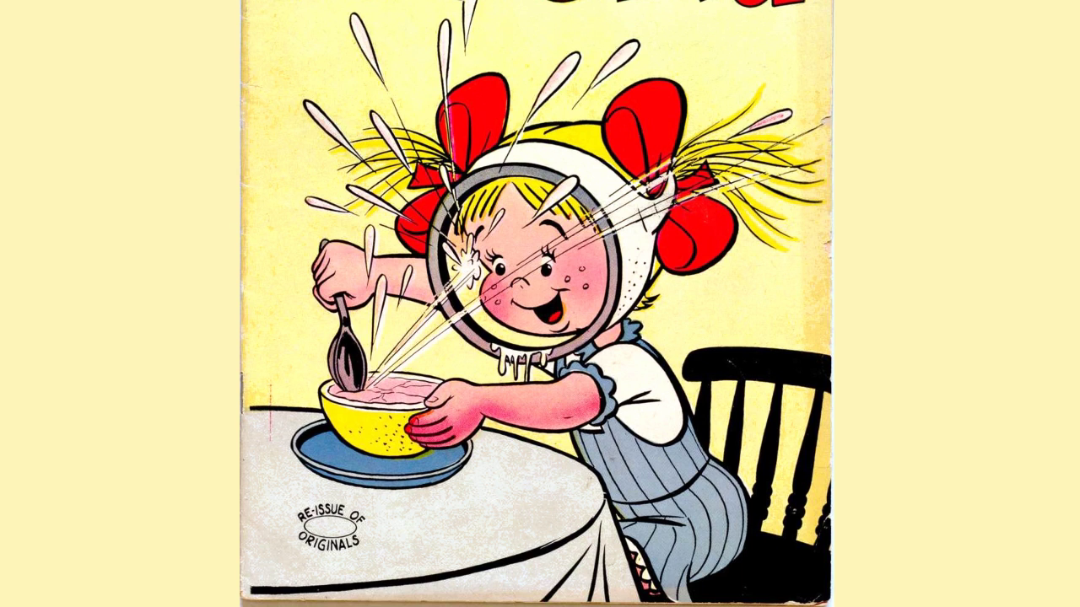
scroll(537, 303, down, 2)
scroll(536, 304, down, 6)
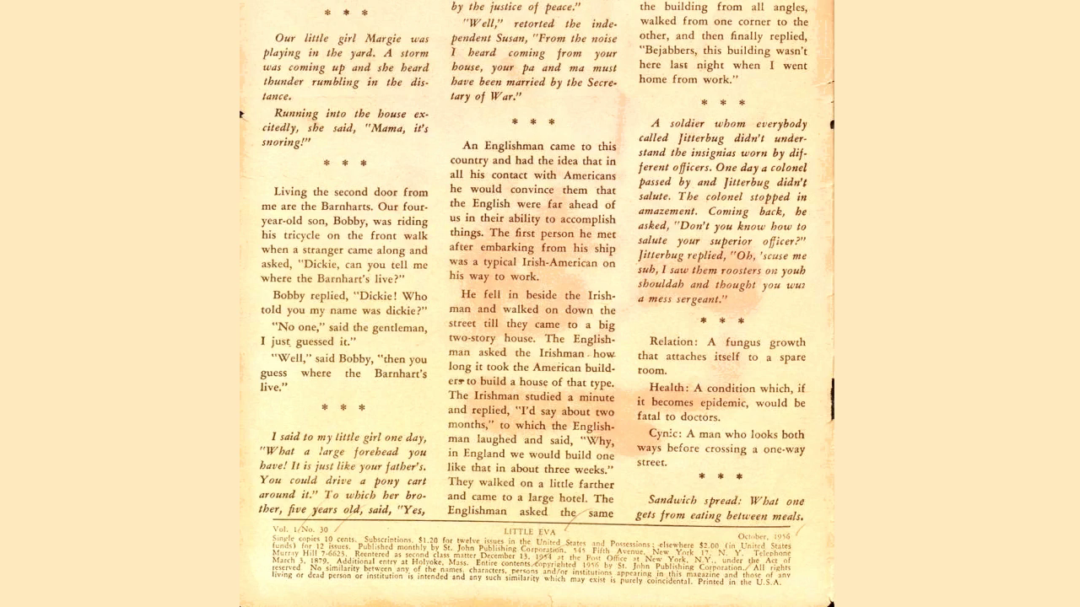
scroll(536, 303, up, 1)
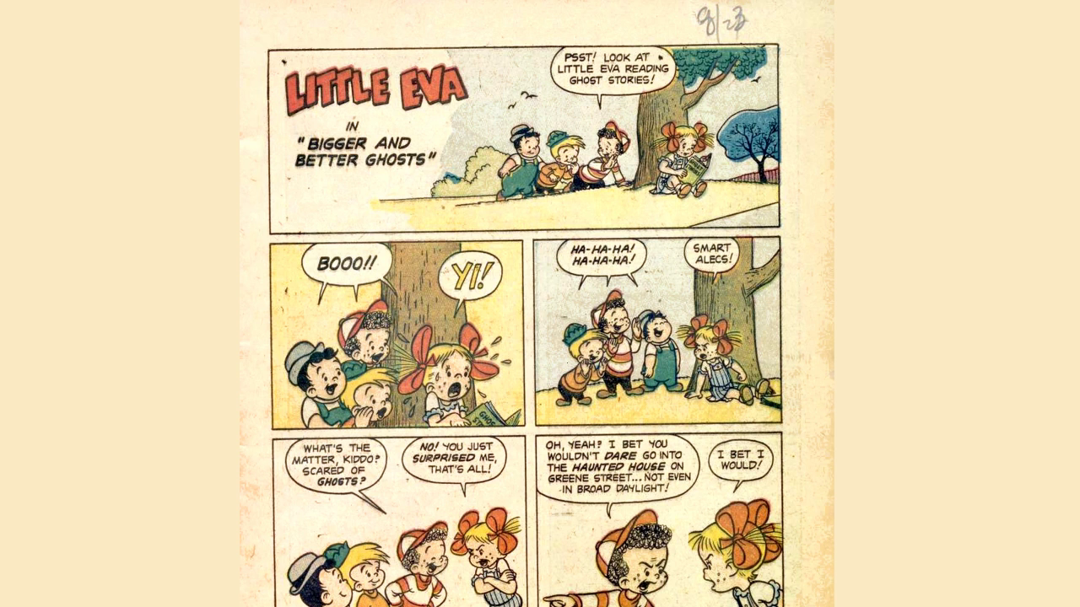
scroll(446, 415, down, 3)
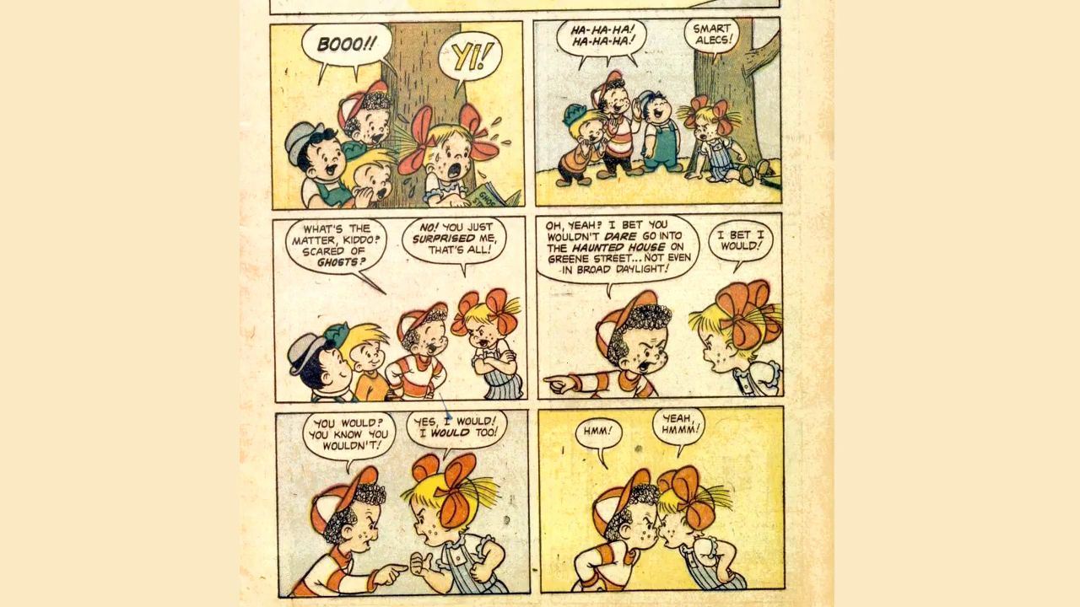
scroll(537, 304, down, 1)
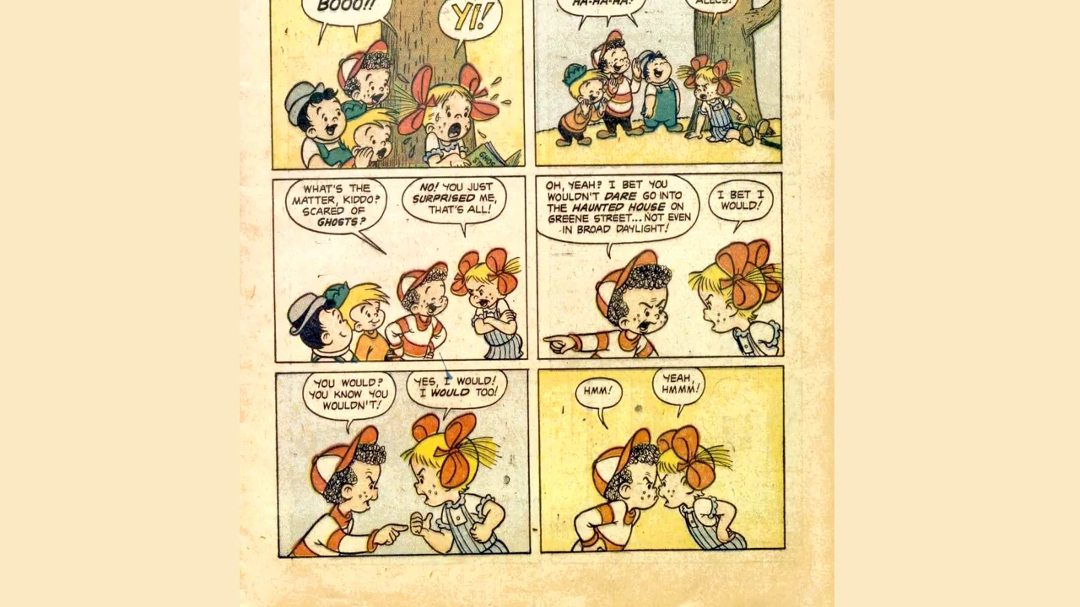
scroll(536, 304, down, 10)
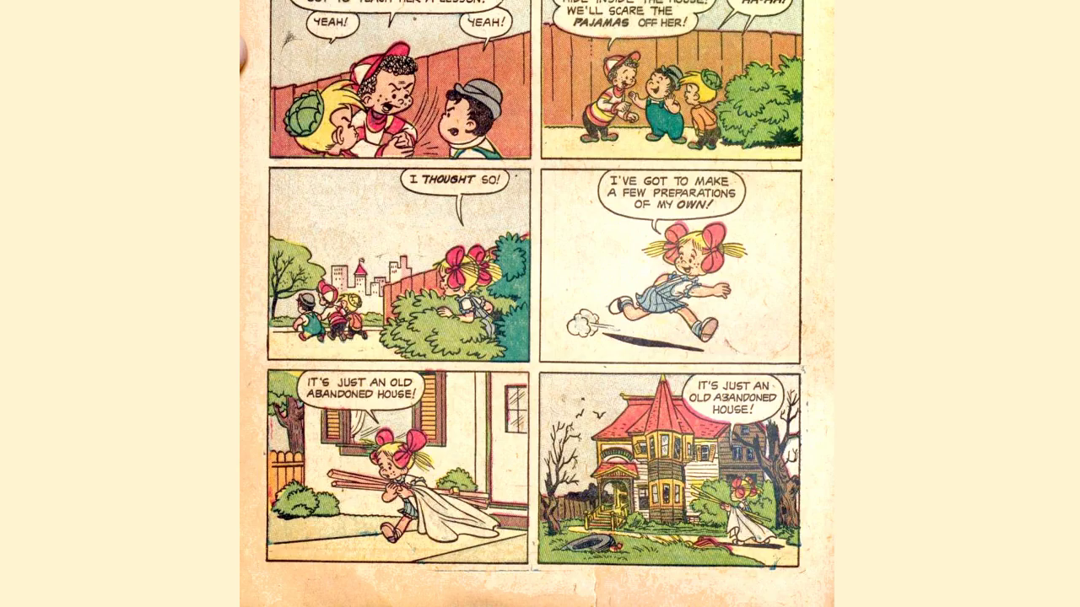
scroll(537, 303, down, 10)
scroll(536, 304, down, 12)
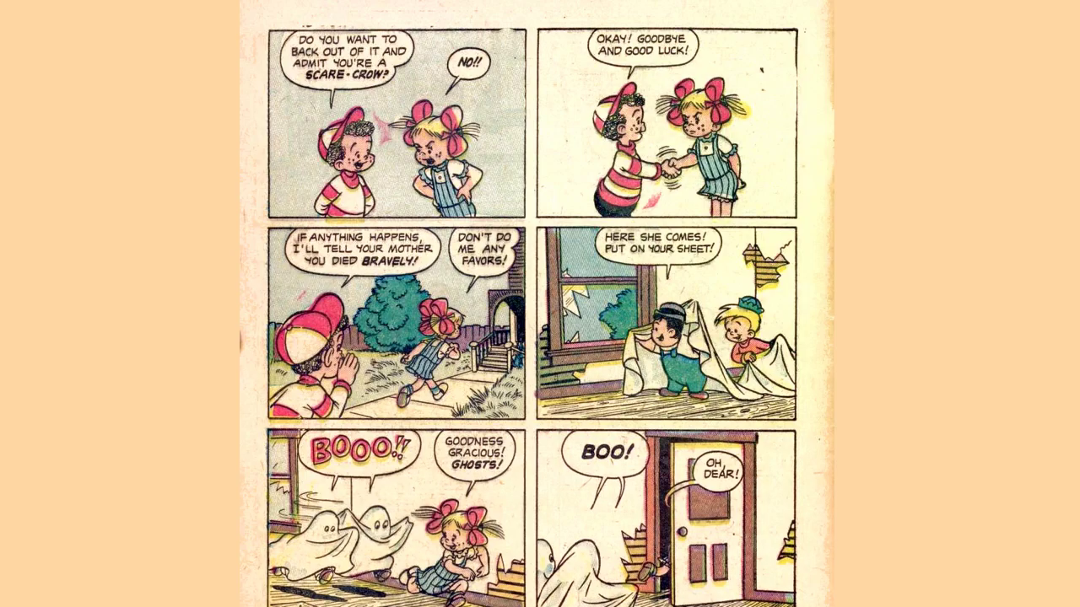
scroll(536, 304, down, 8)
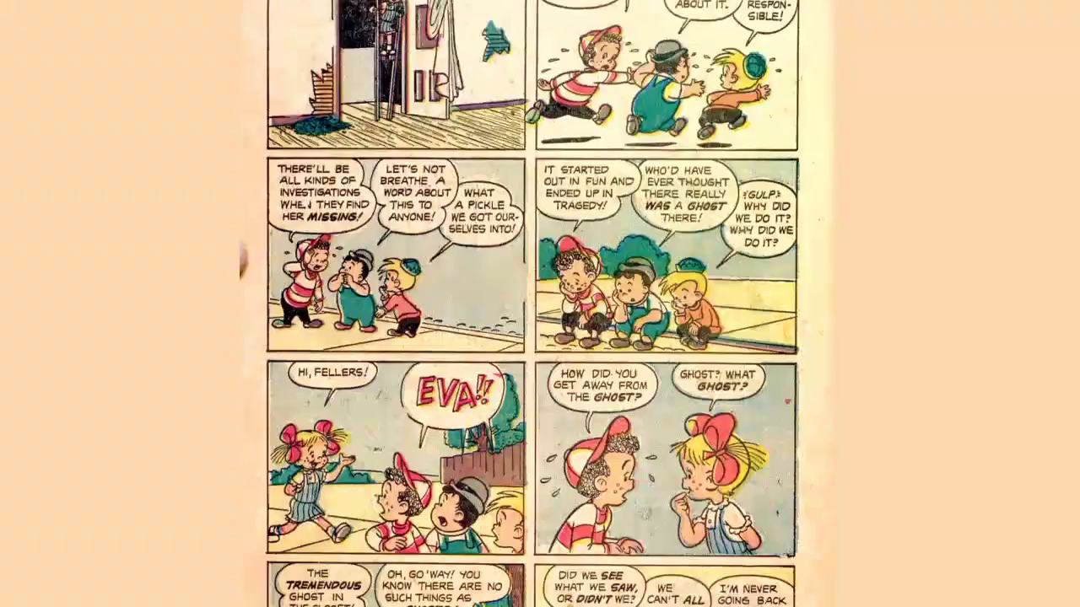
scroll(537, 304, down, 3)
right_click(560, 364)
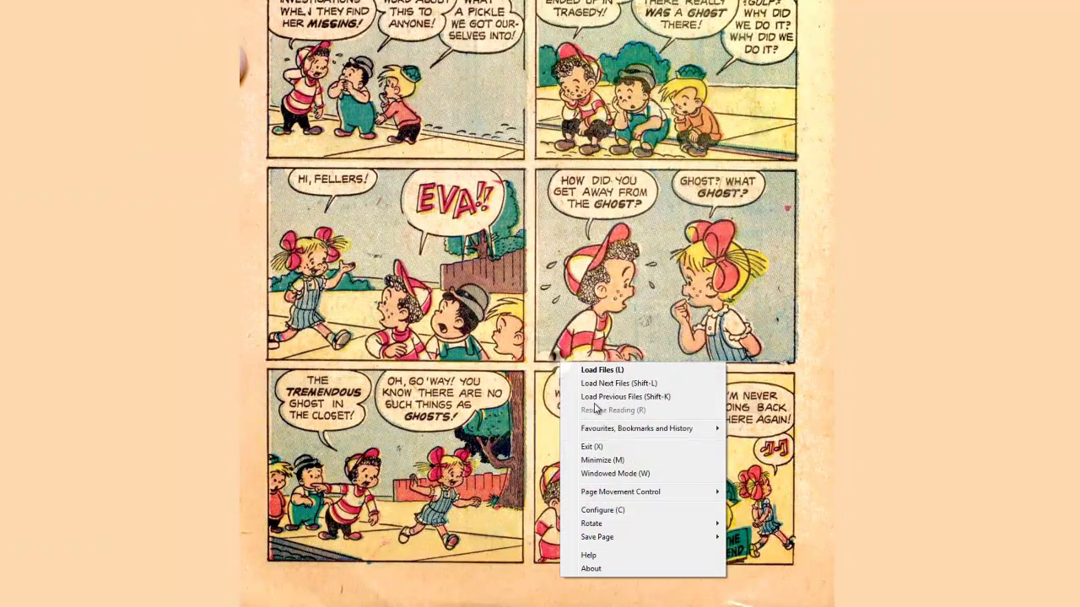
click(591, 446)
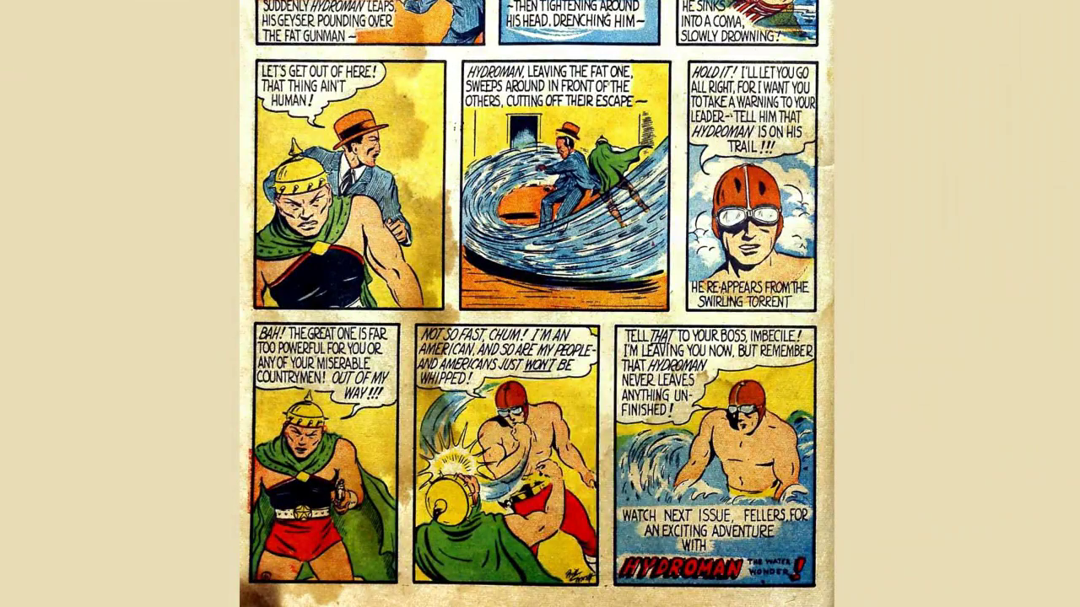
Exit the comic viewer showing the Reg'lar Fellers Heroic Comics #1 archive.
right_click(513, 336)
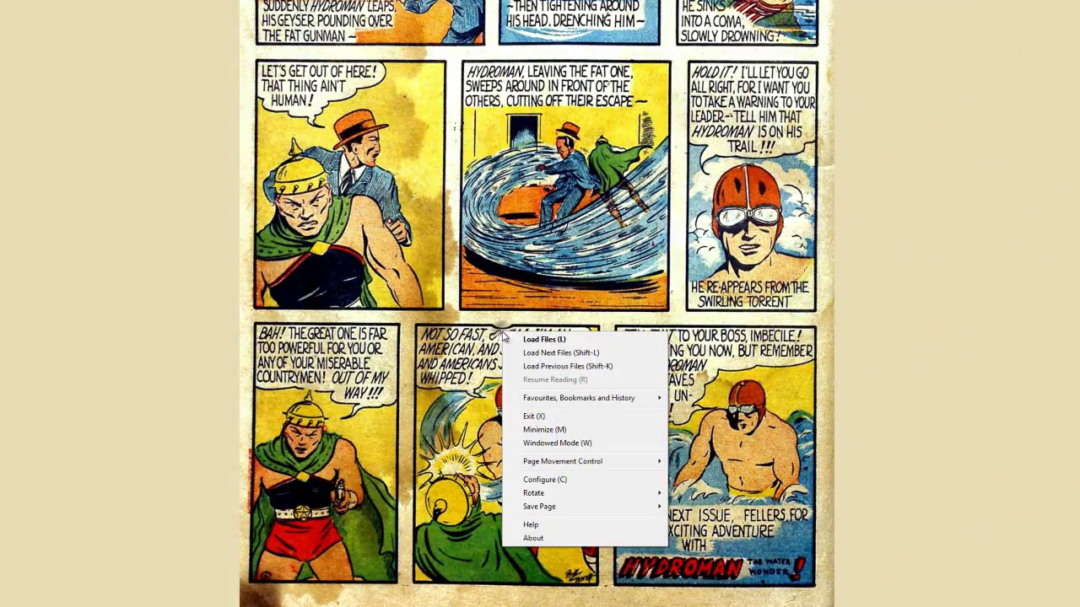
click(541, 414)
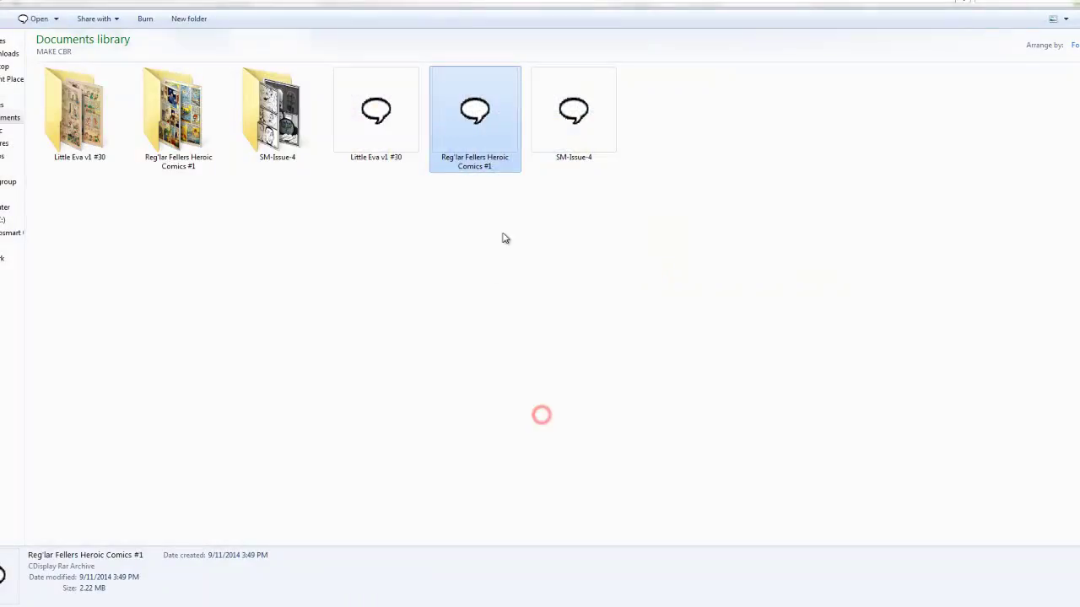
Open the SM-Issue-4 comic archive, page through it from the first page onward, and exit the comic viewer.
double_click(565, 130)
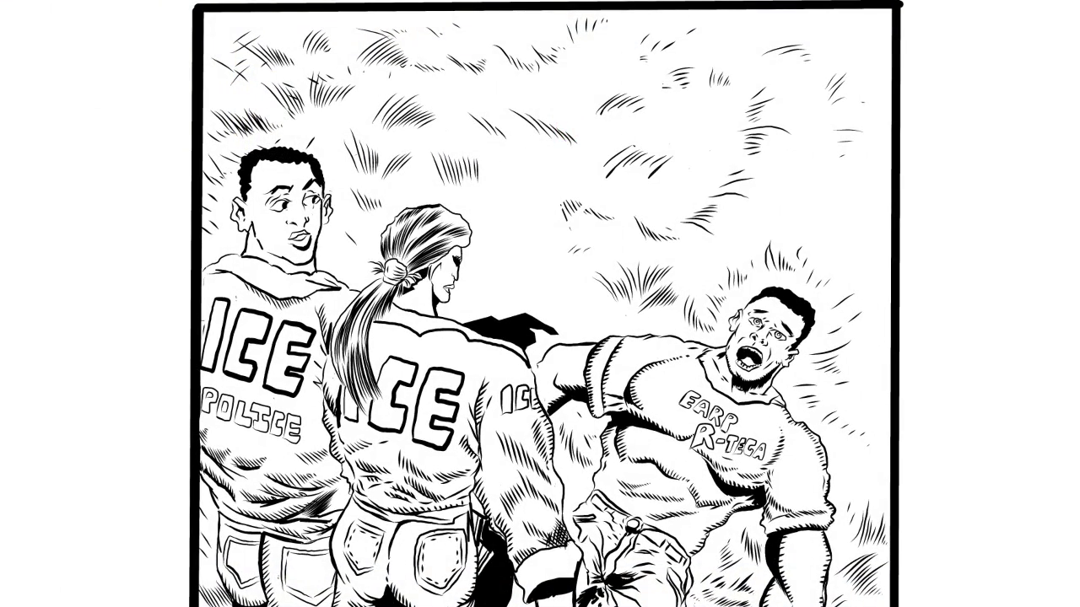
scroll(540, 303, down, 5)
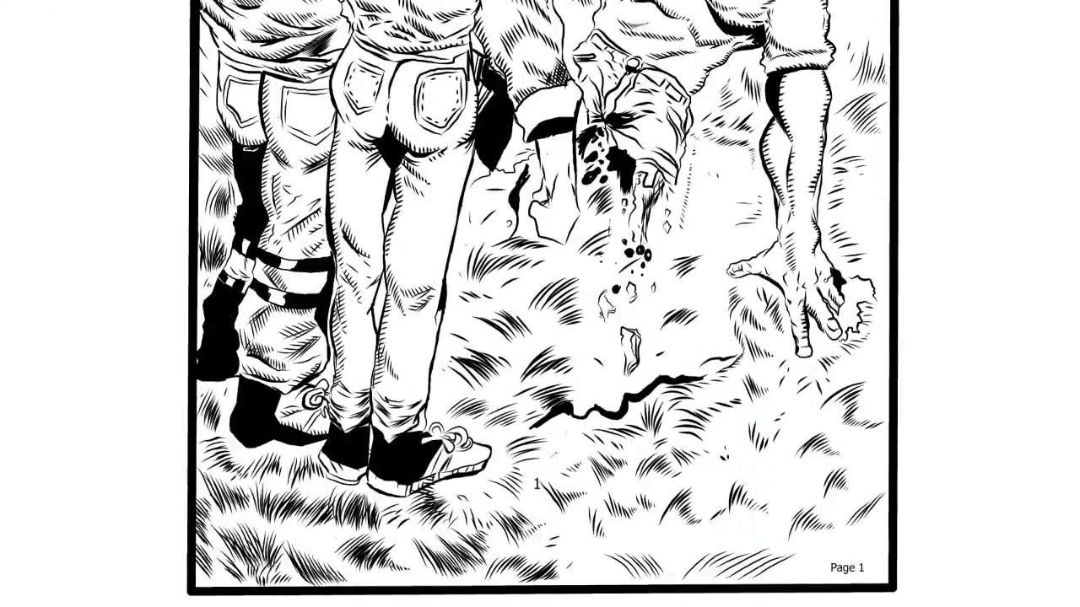
scroll(540, 304, down, 10)
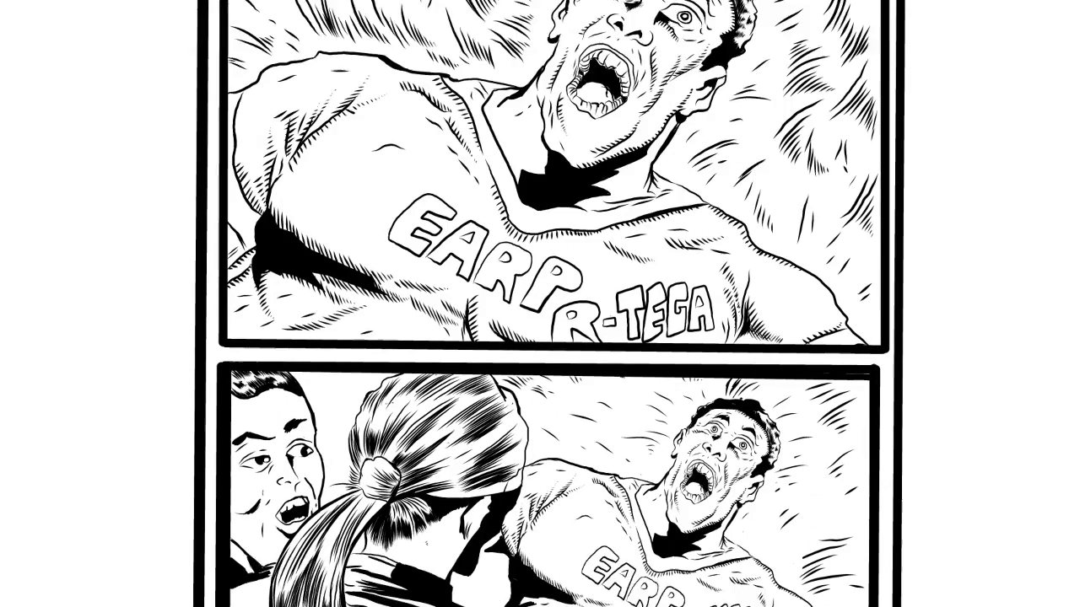
scroll(539, 304, down, 10)
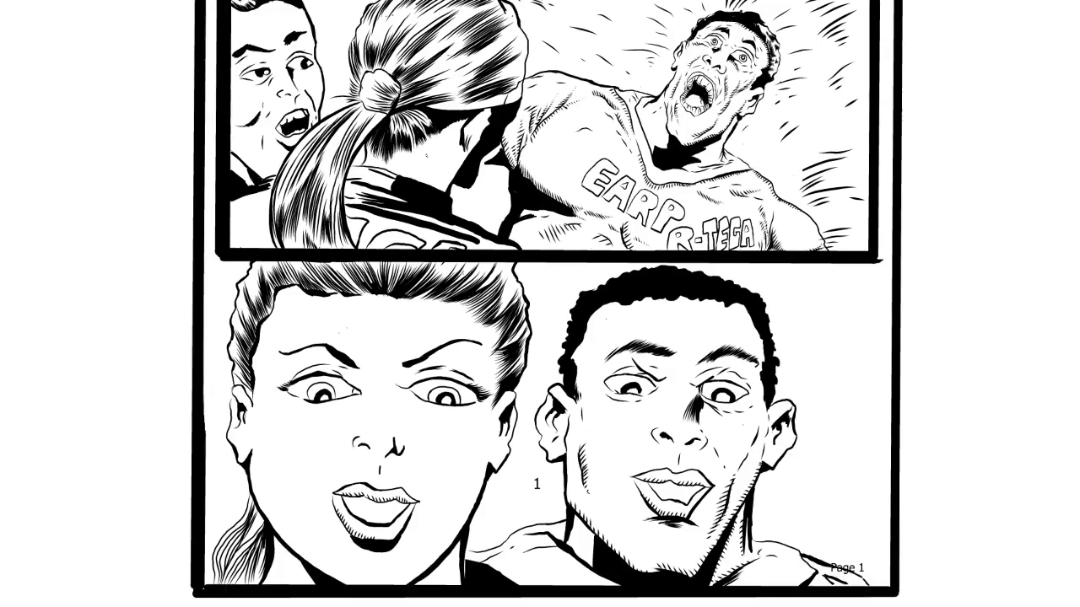
scroll(540, 304, down, 5)
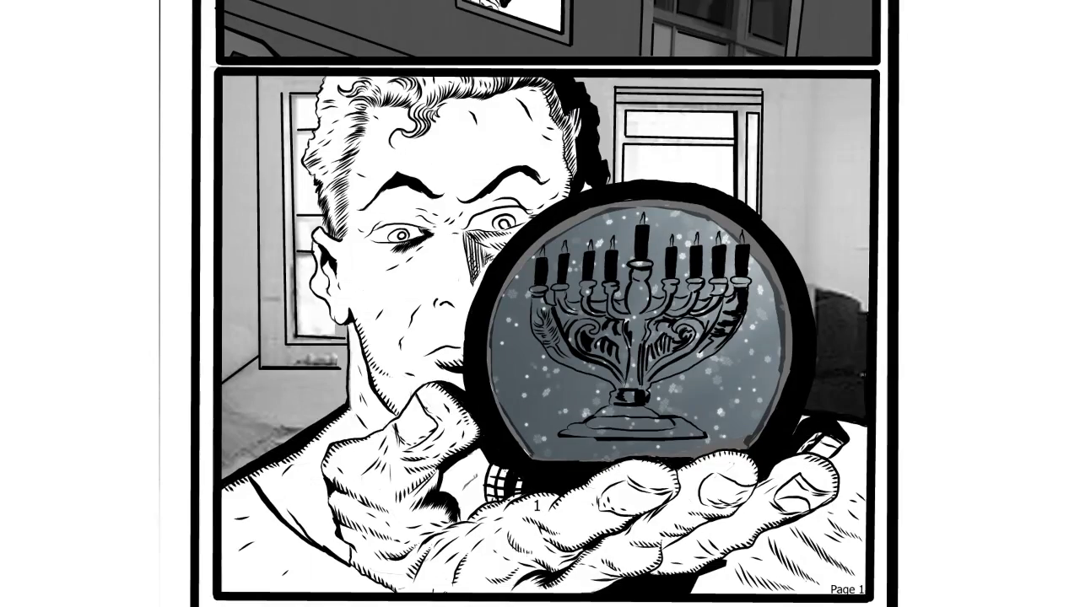
scroll(540, 303, down, 10)
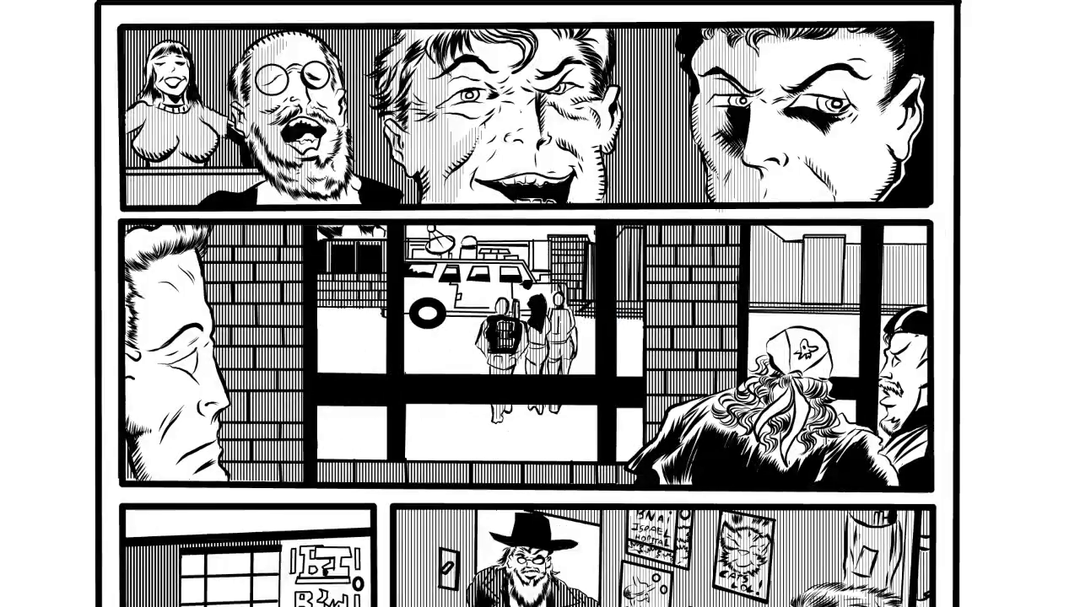
scroll(540, 303, down, 10)
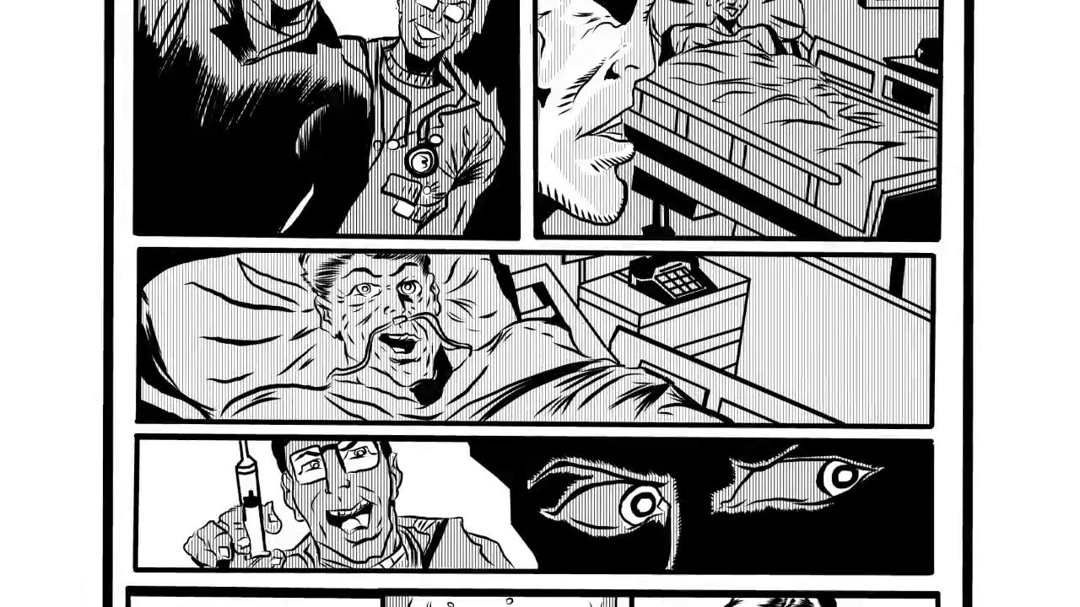
scroll(540, 303, down, 5)
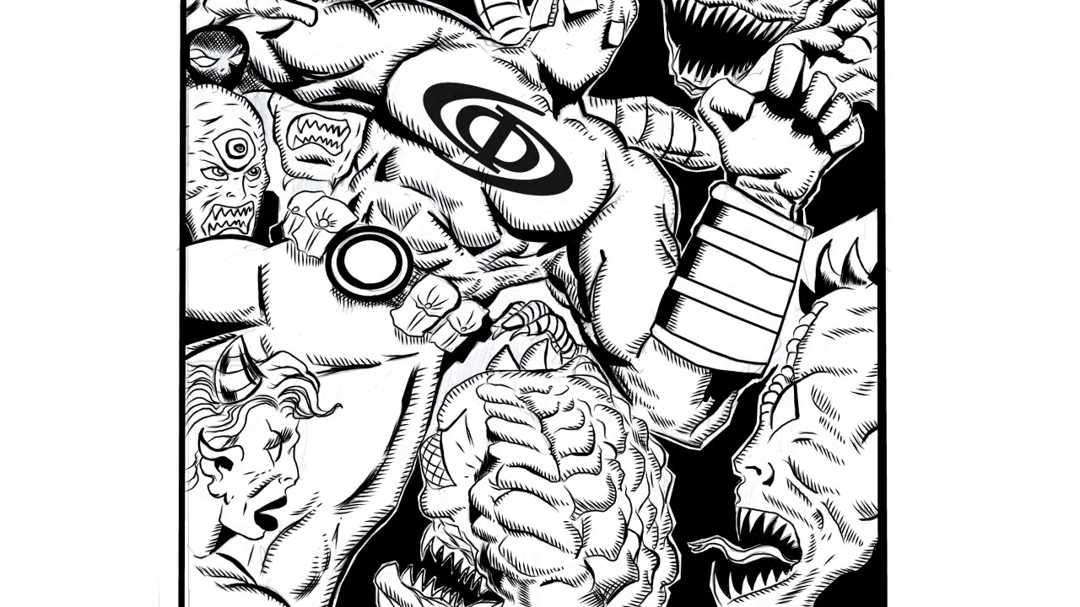
right_click(569, 325)
click(596, 413)
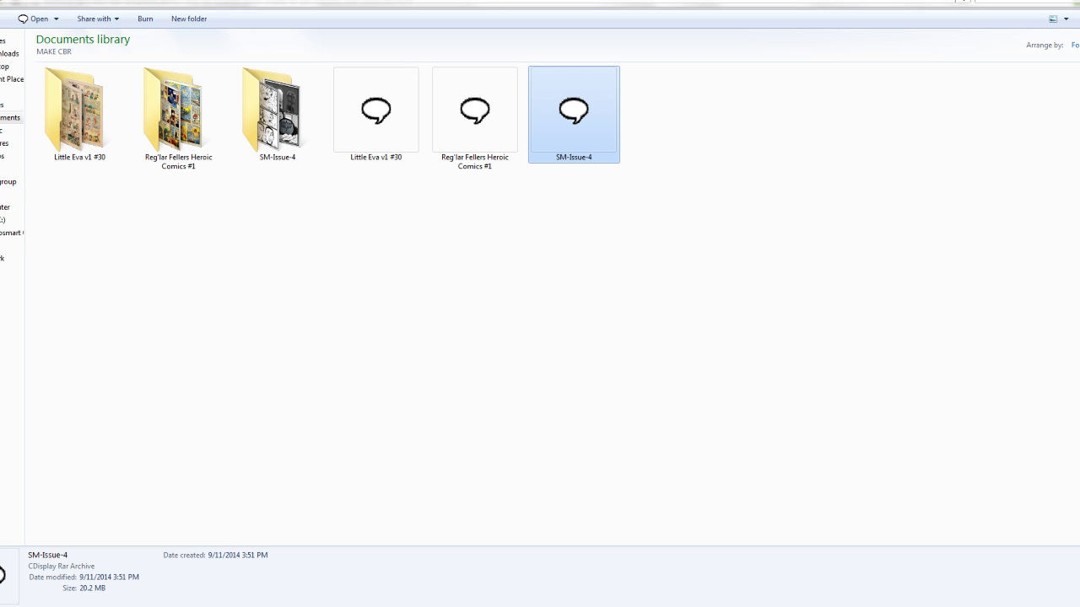
Switch to the browser and review the CBR/CBZ tutorial page, from the WinRAR and WinZip download links to the archive naming examples.
key(alt+Tab)
scroll(587, 246, up, 3)
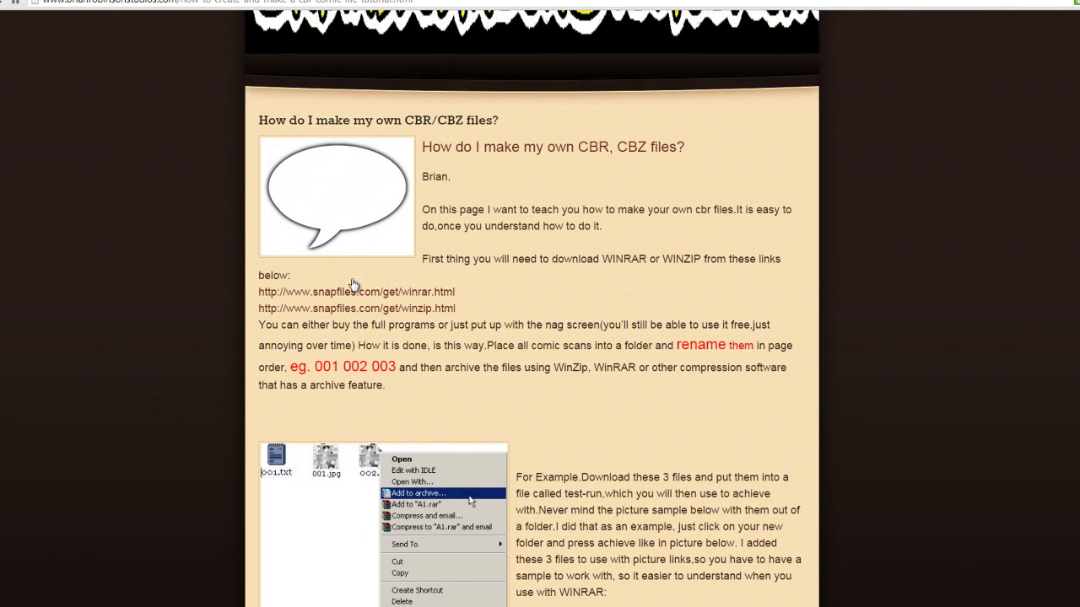
scroll(530, 316, down, 3)
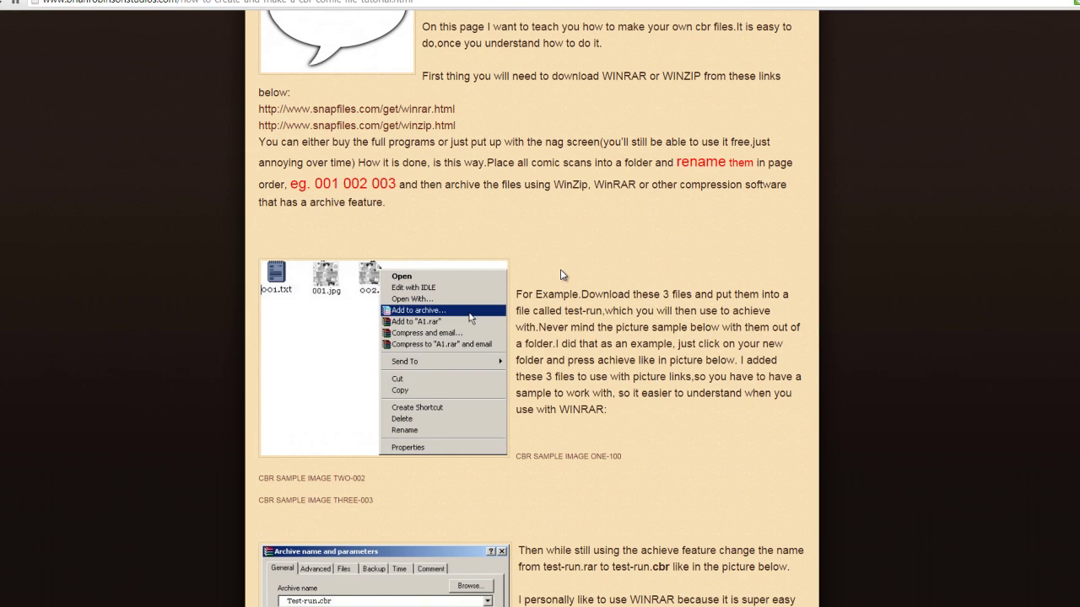
scroll(560, 275, down, 9)
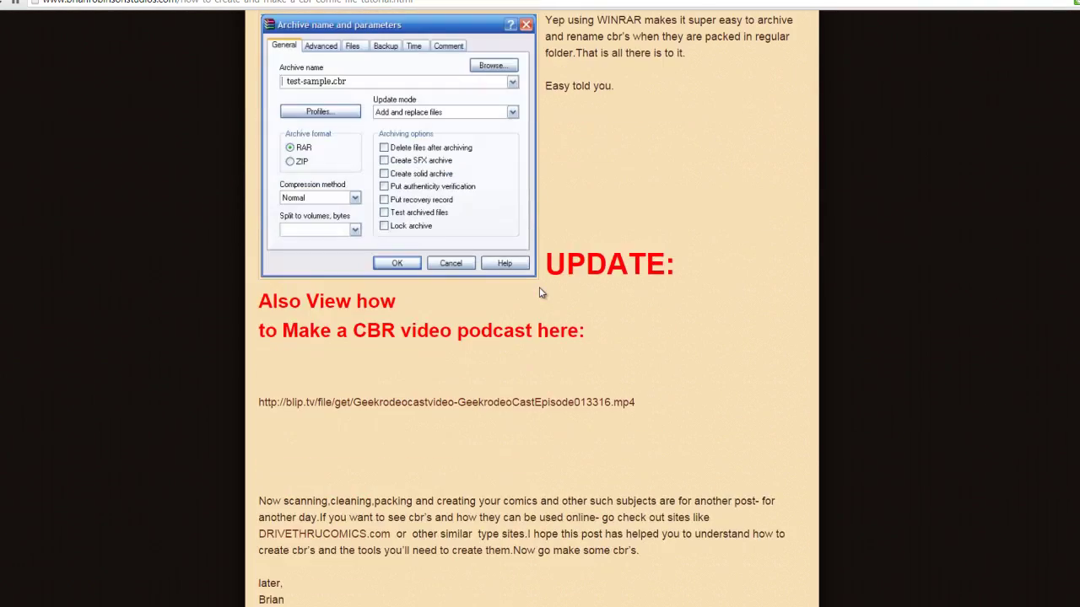
scroll(539, 286, down, 2)
scroll(540, 289, up, 12)
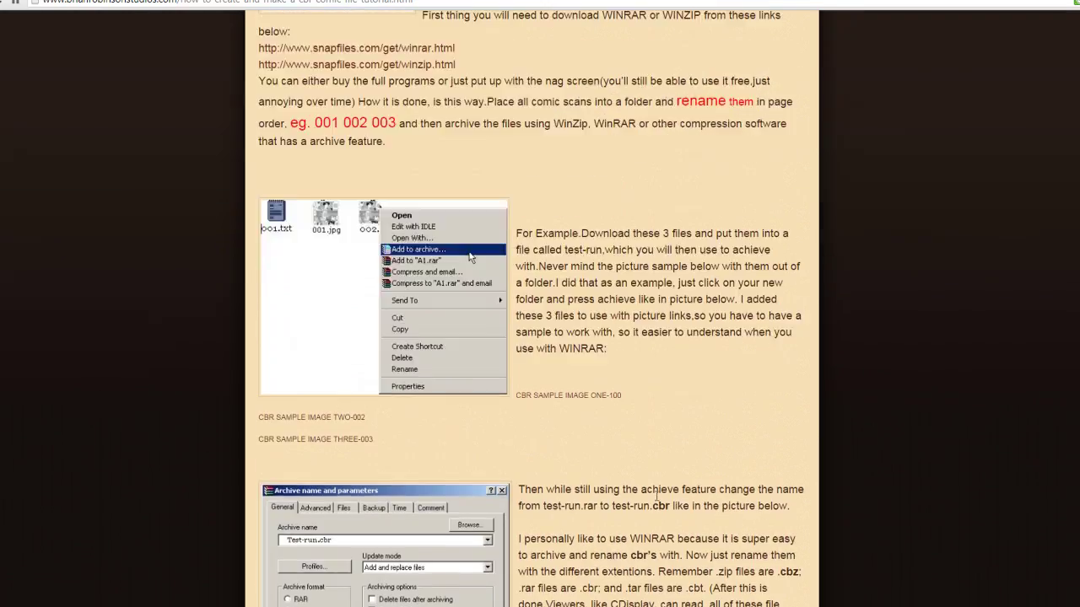
scroll(658, 502, up, 2)
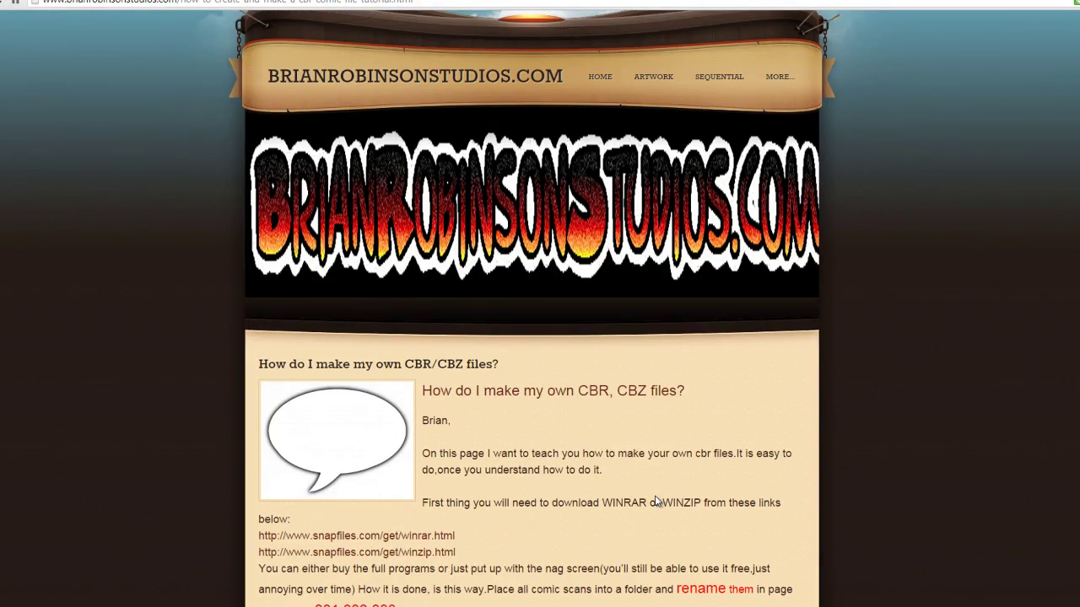
scroll(654, 498, down, 14)
scroll(654, 499, down, 5)
scroll(653, 499, up, 19)
scroll(620, 499, down, 12)
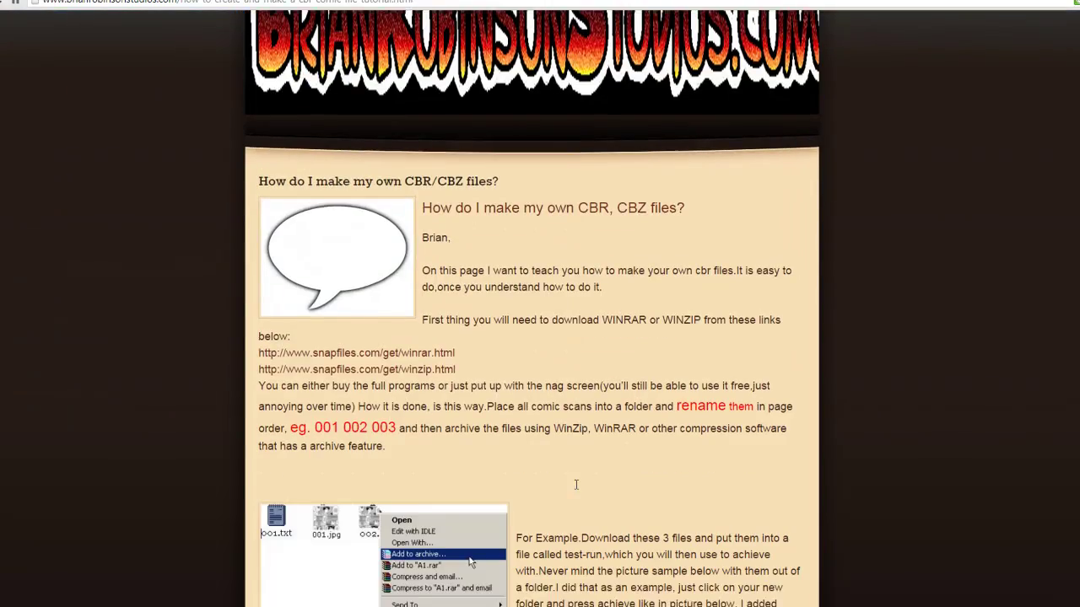
scroll(582, 494, up, 14)
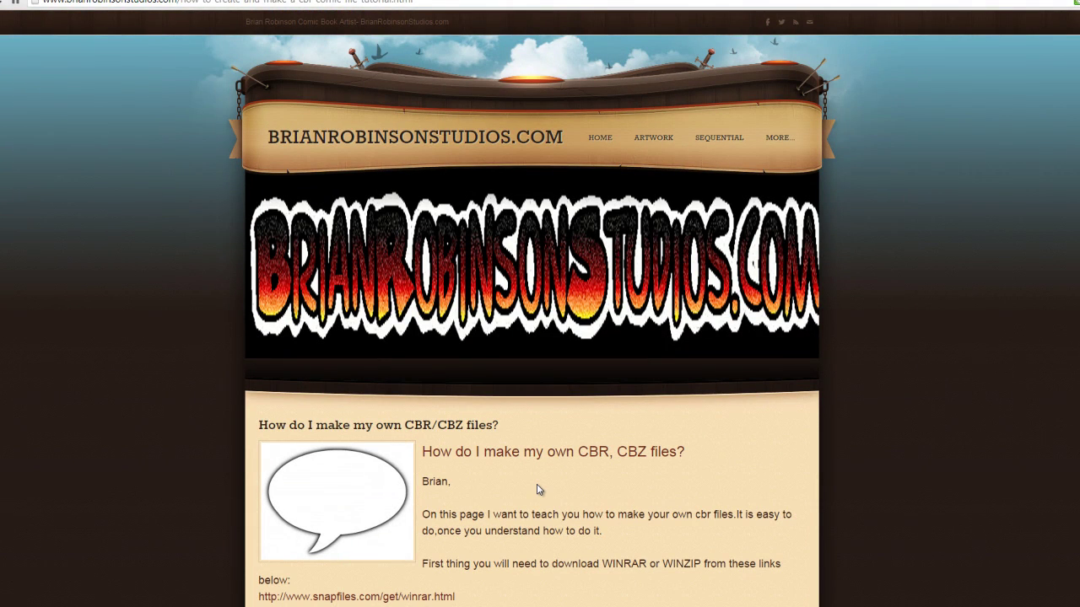